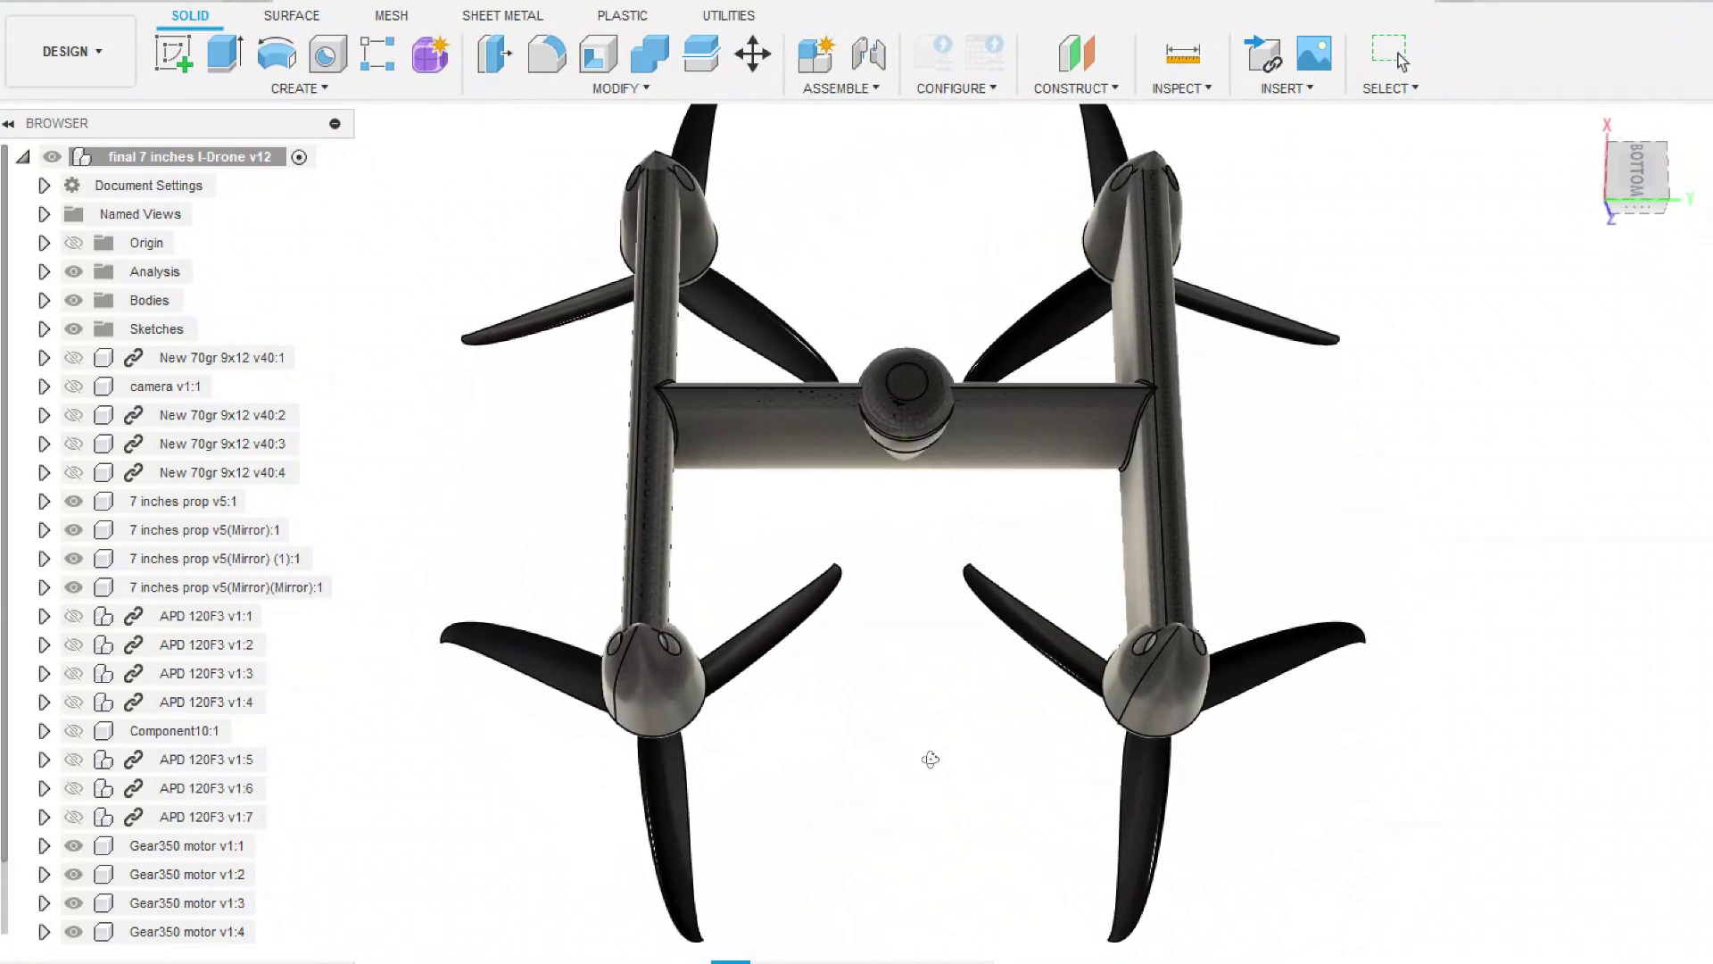
Switch to orthographic view and start a sketch on the drone's bottom plane.
shift+middle_drag(930, 760, 935, 821)
click(1477, 199)
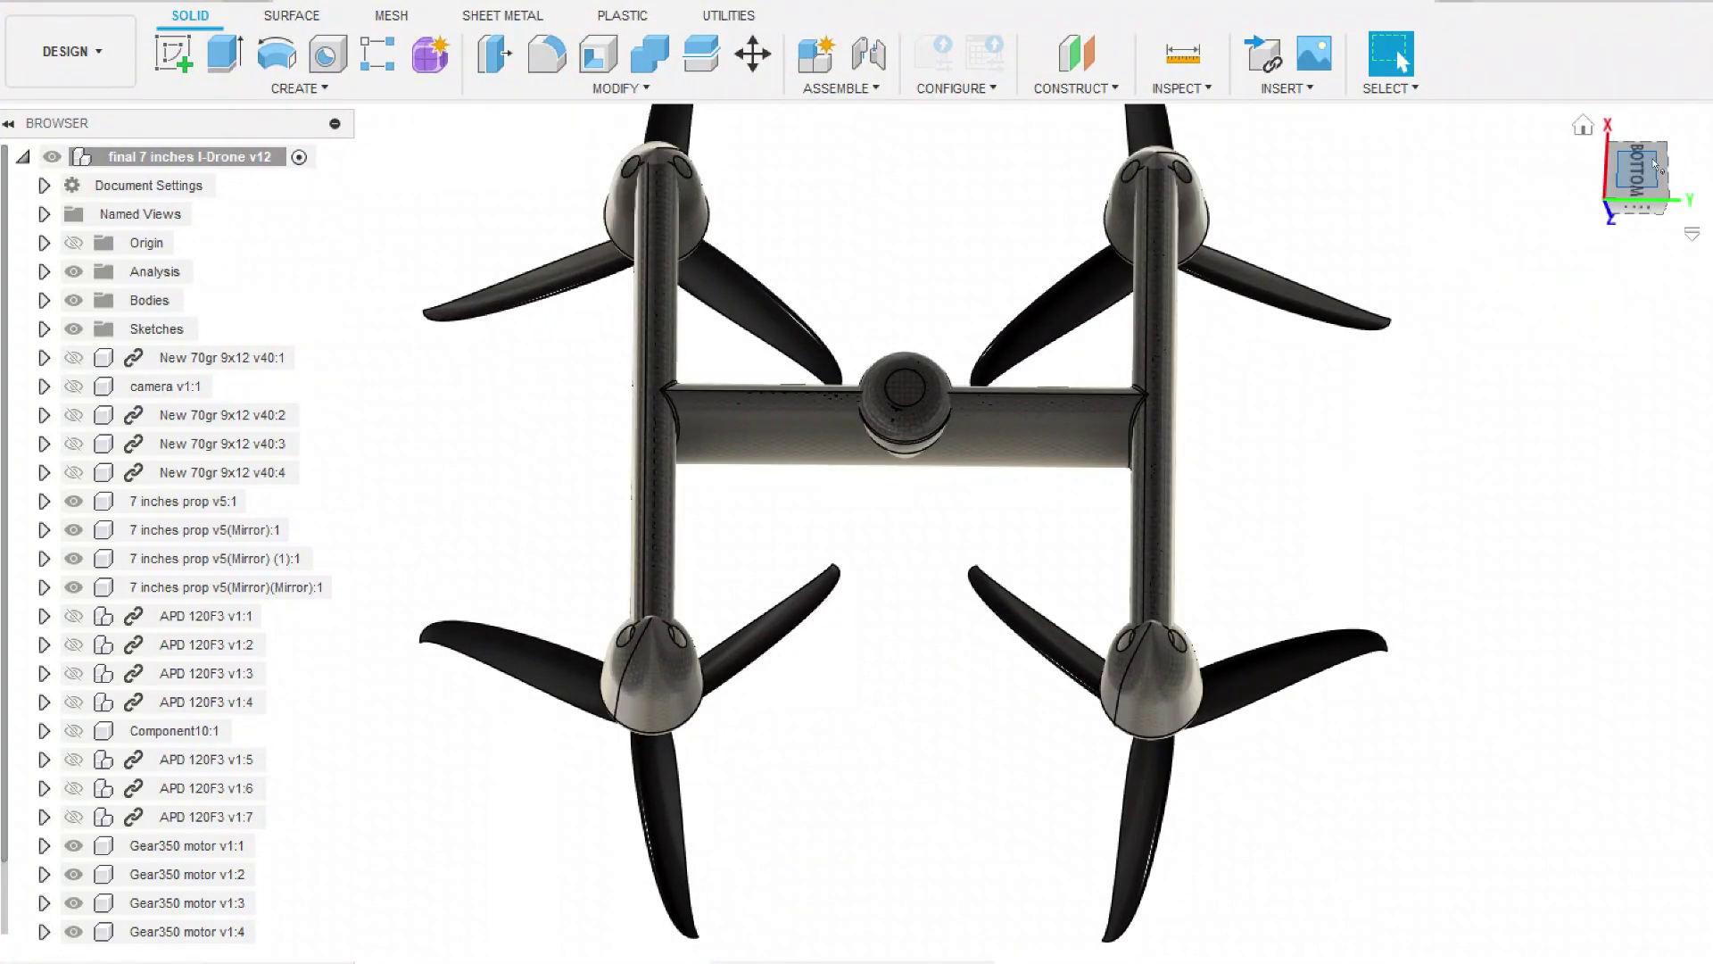
mouse_move(1434, 352)
shift+middle_down()
mouse_move(1169, 264)
mouse_move(1554, 278)
shift+middle_up()
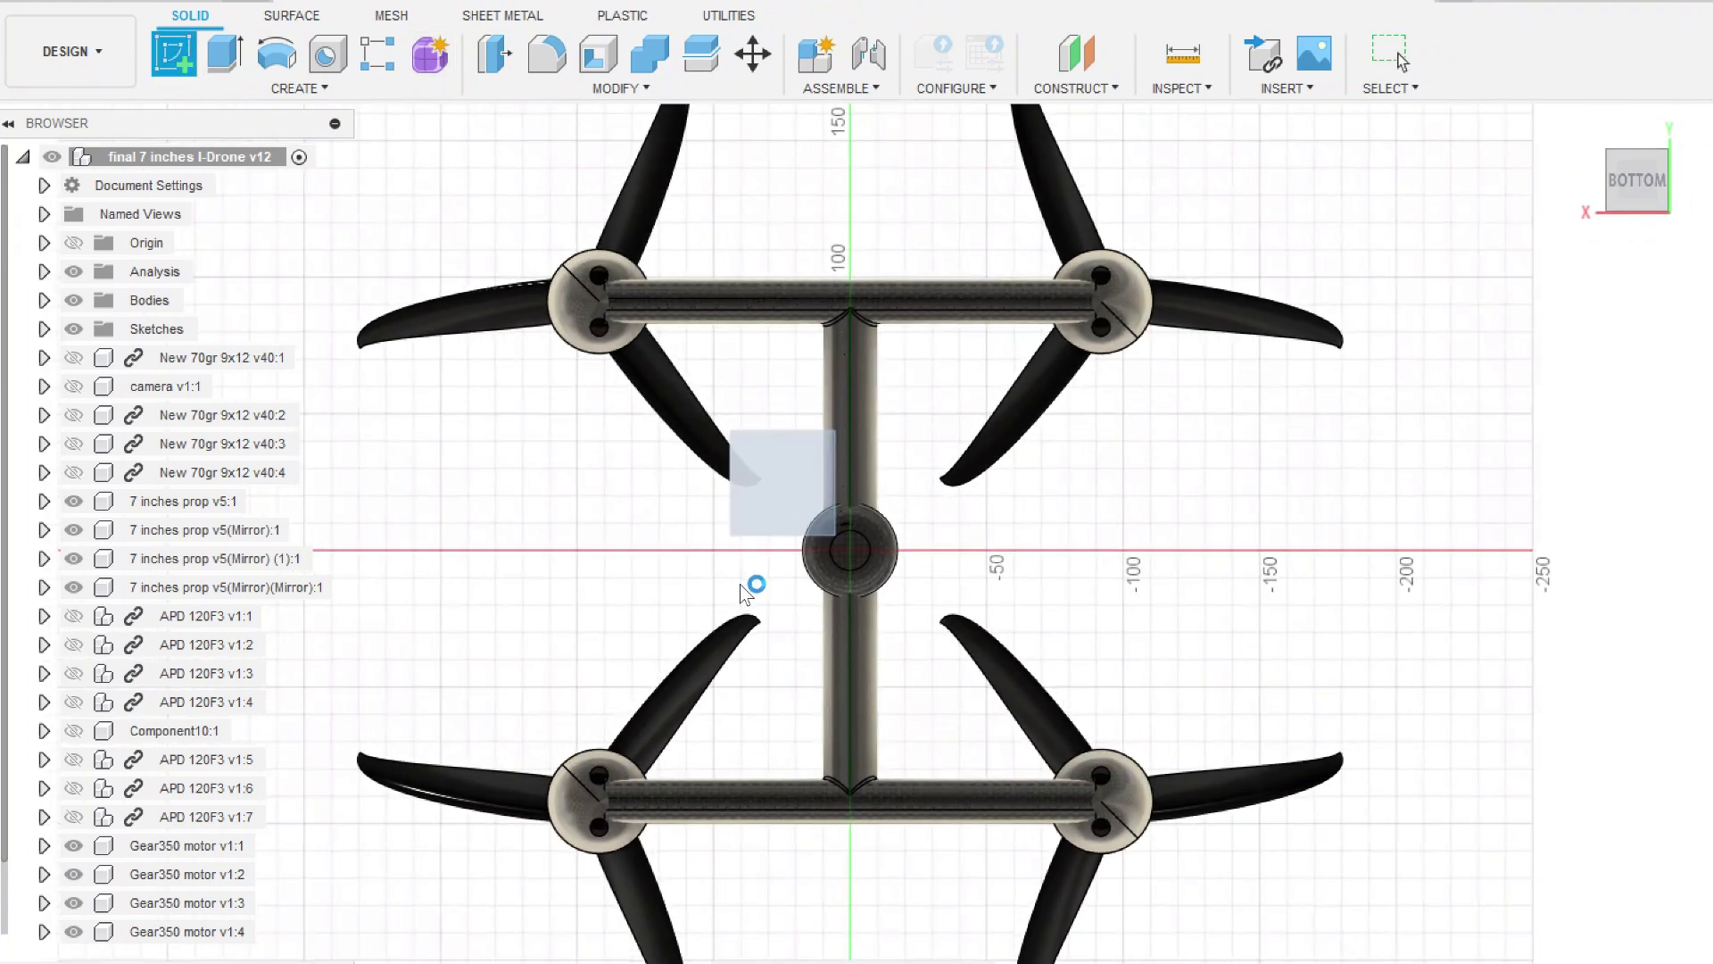
click(743, 583)
scroll(654, 482, up, 3)
scroll(651, 484, up, 3)
scroll(656, 483, down, 2)
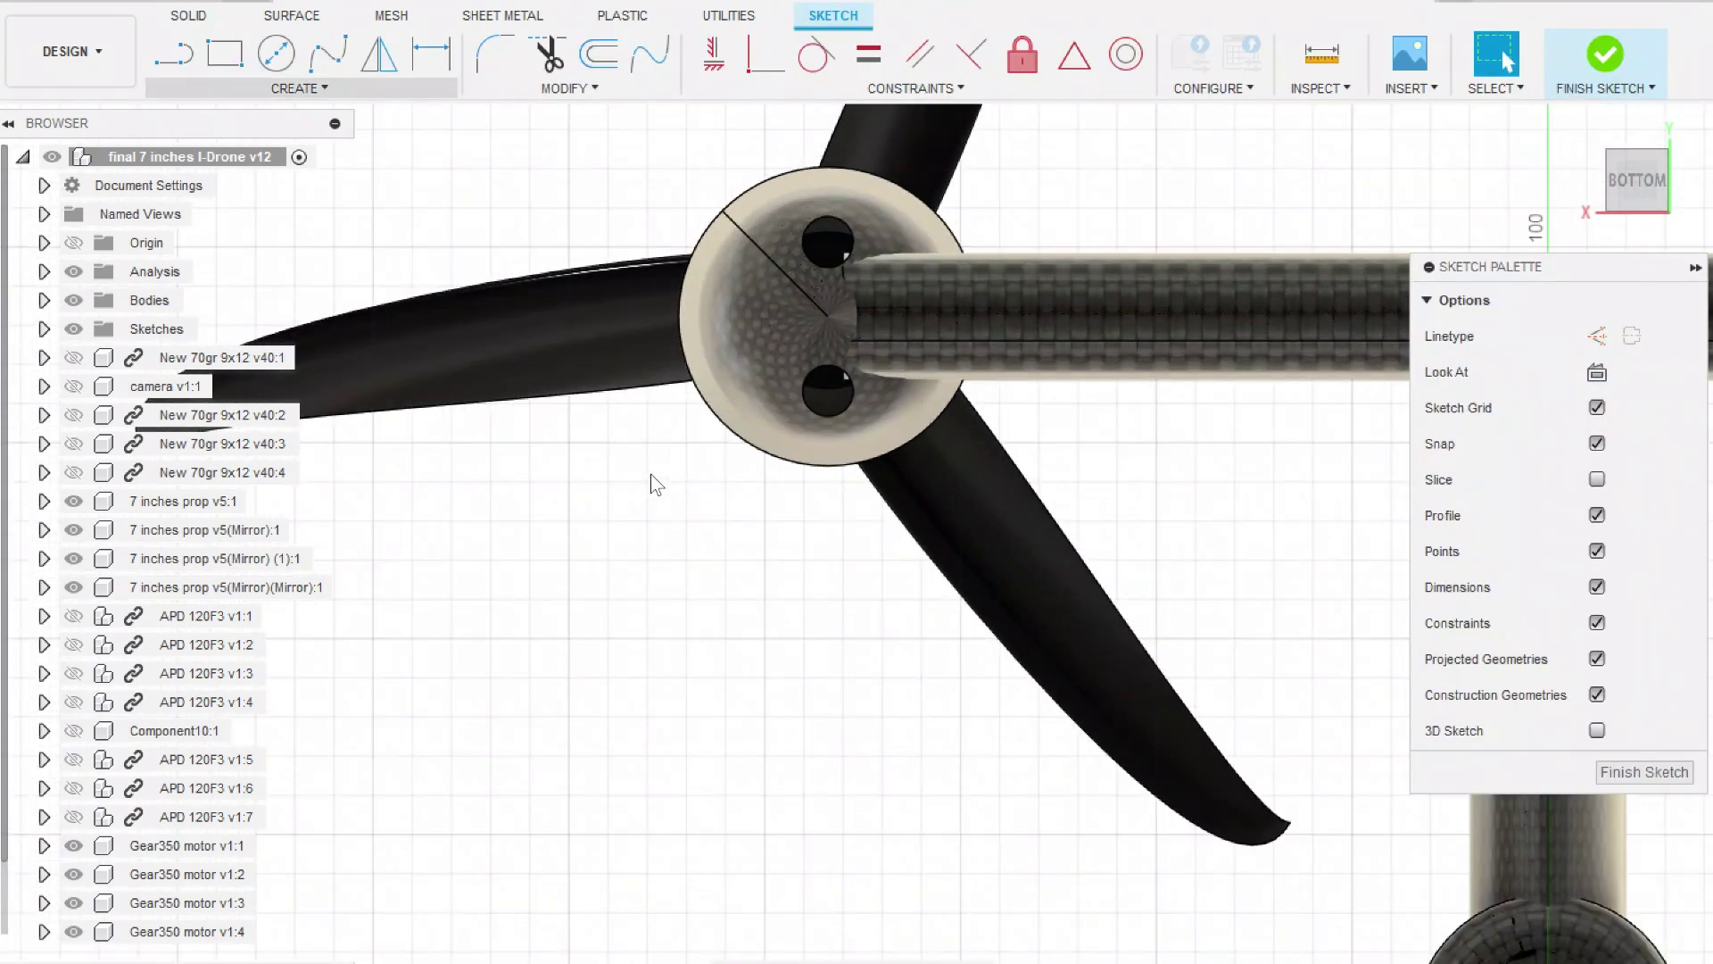
Draw a rectangle from one motor arm to the centre tube and finish the sketch.
key(r)
scroll(540, 217, down, 2)
scroll(556, 269, down, 3)
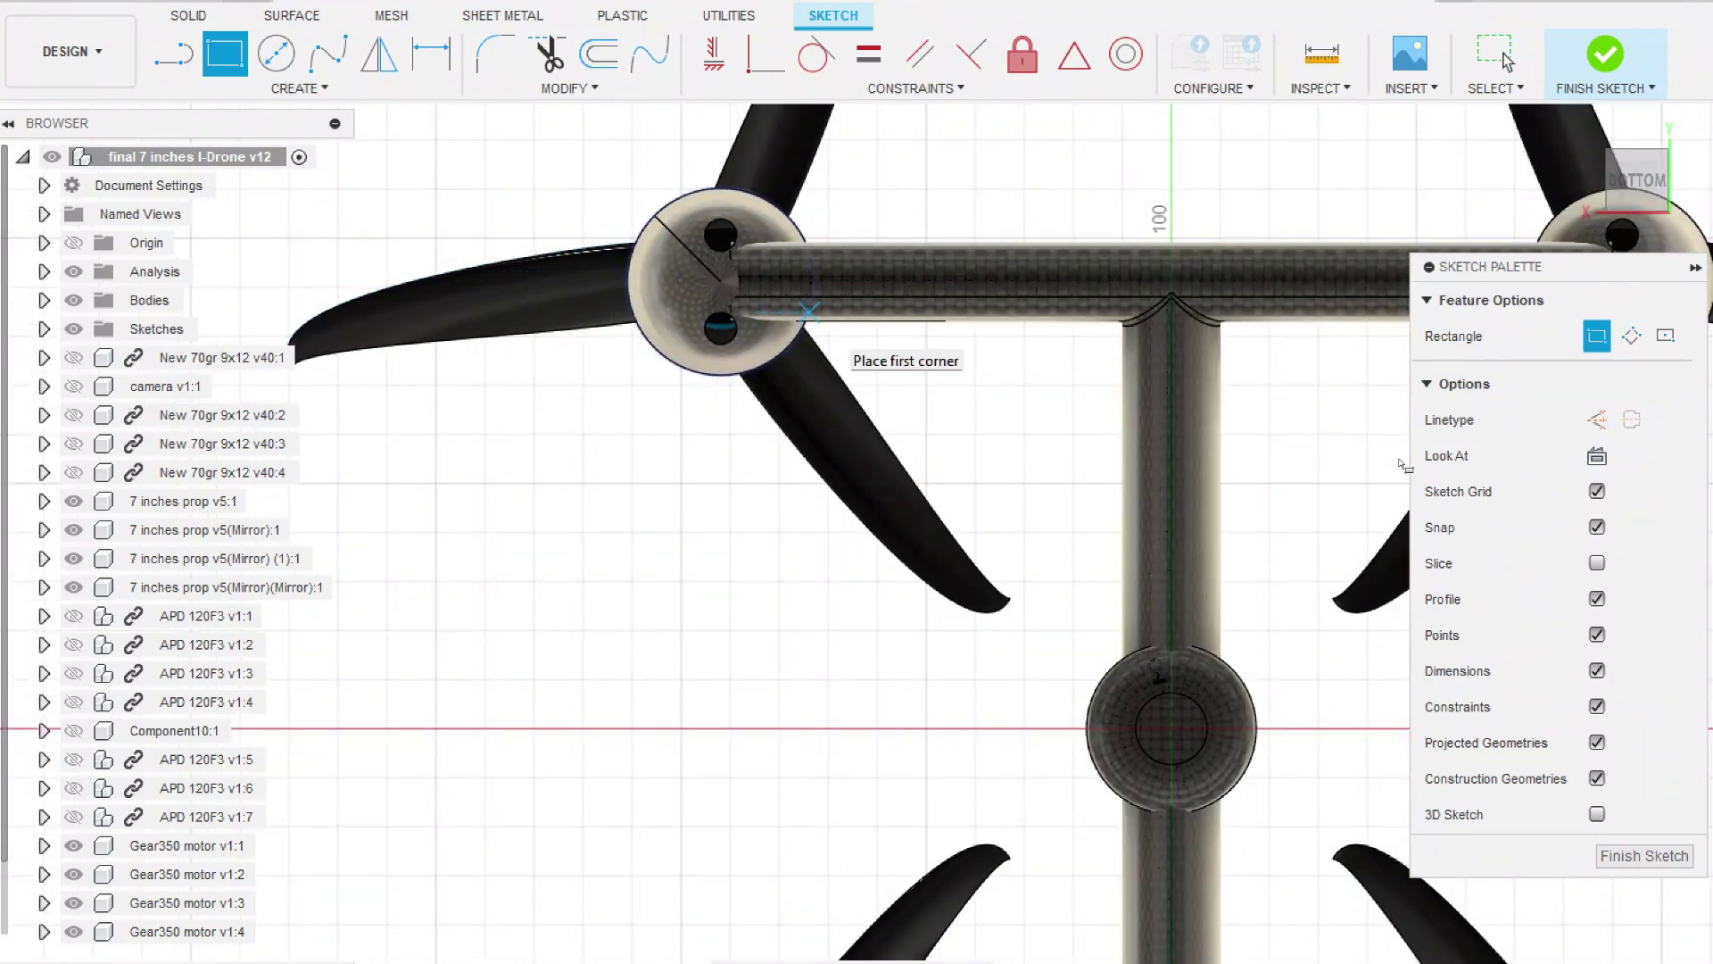
scroll(904, 390, down, 3)
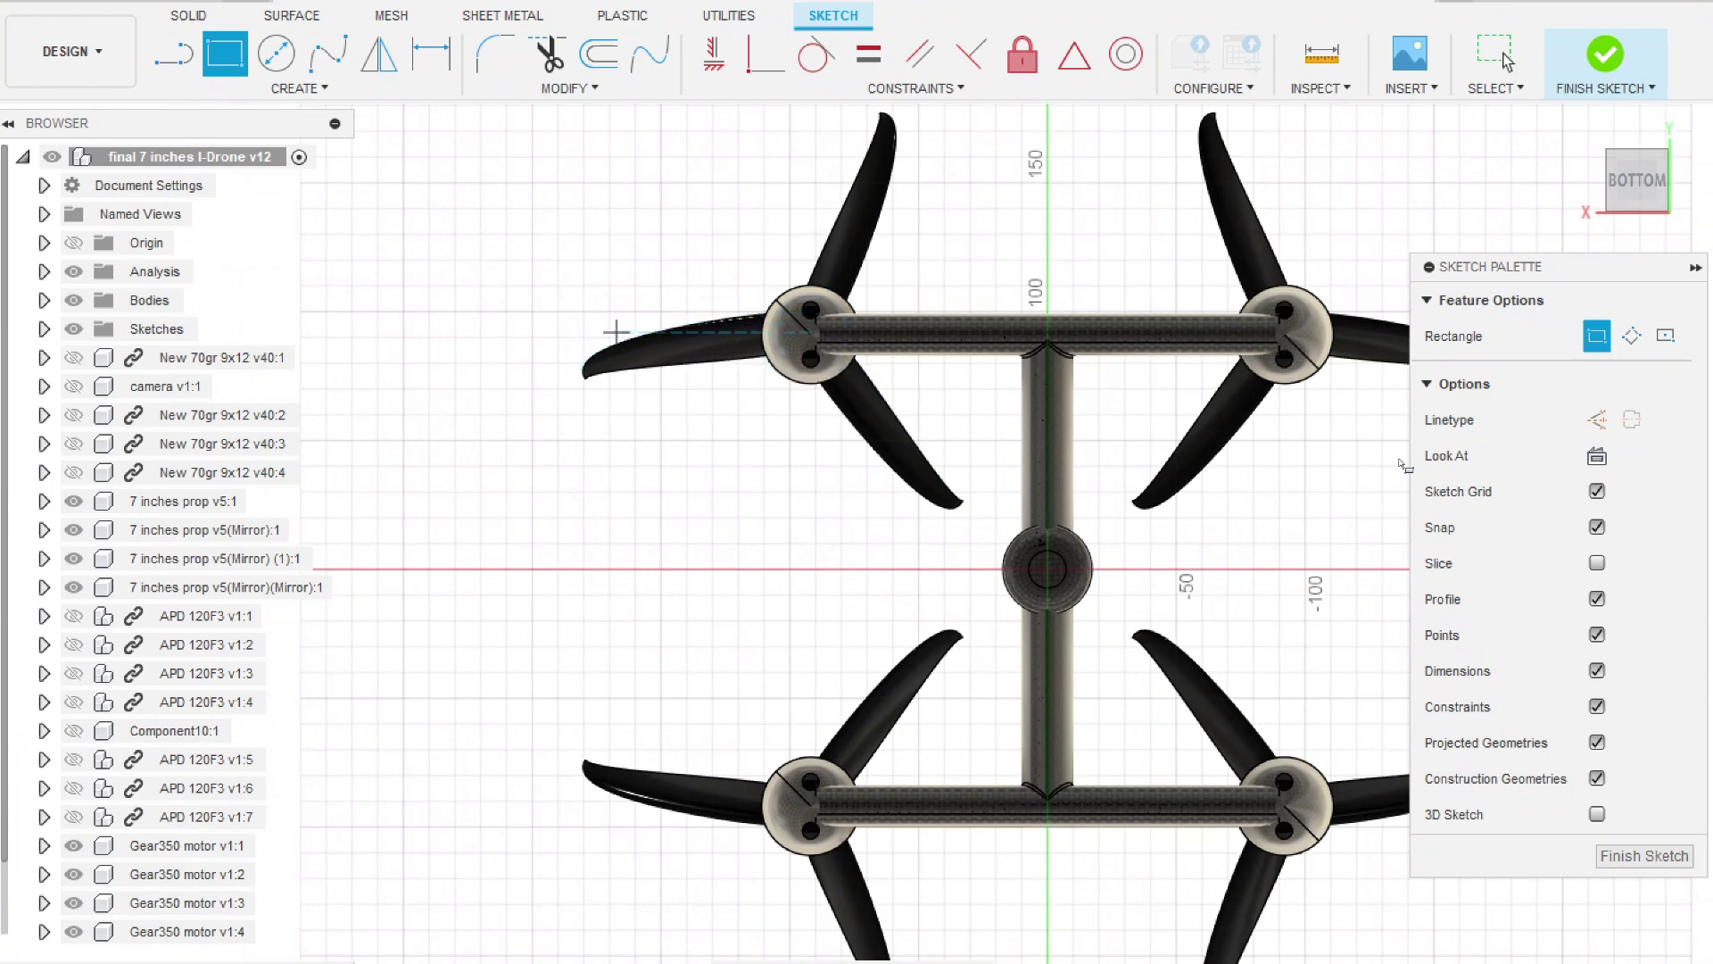
scroll(835, 330, up, 3)
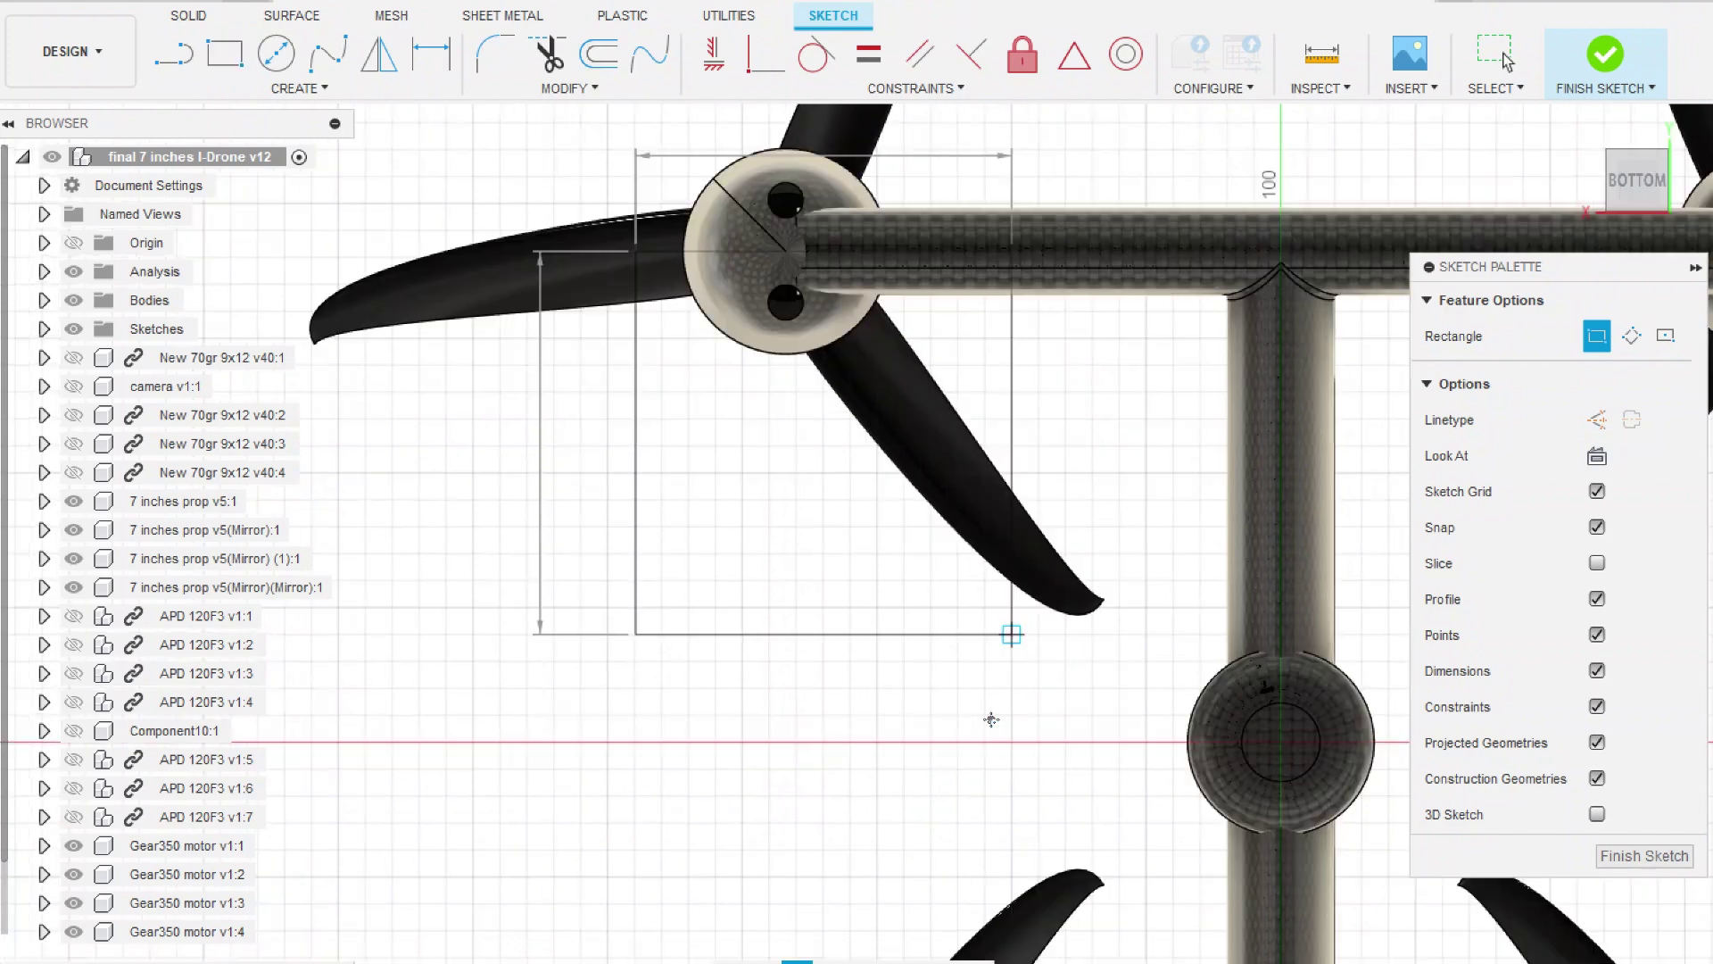
middle_drag(650, 362, 724, 662)
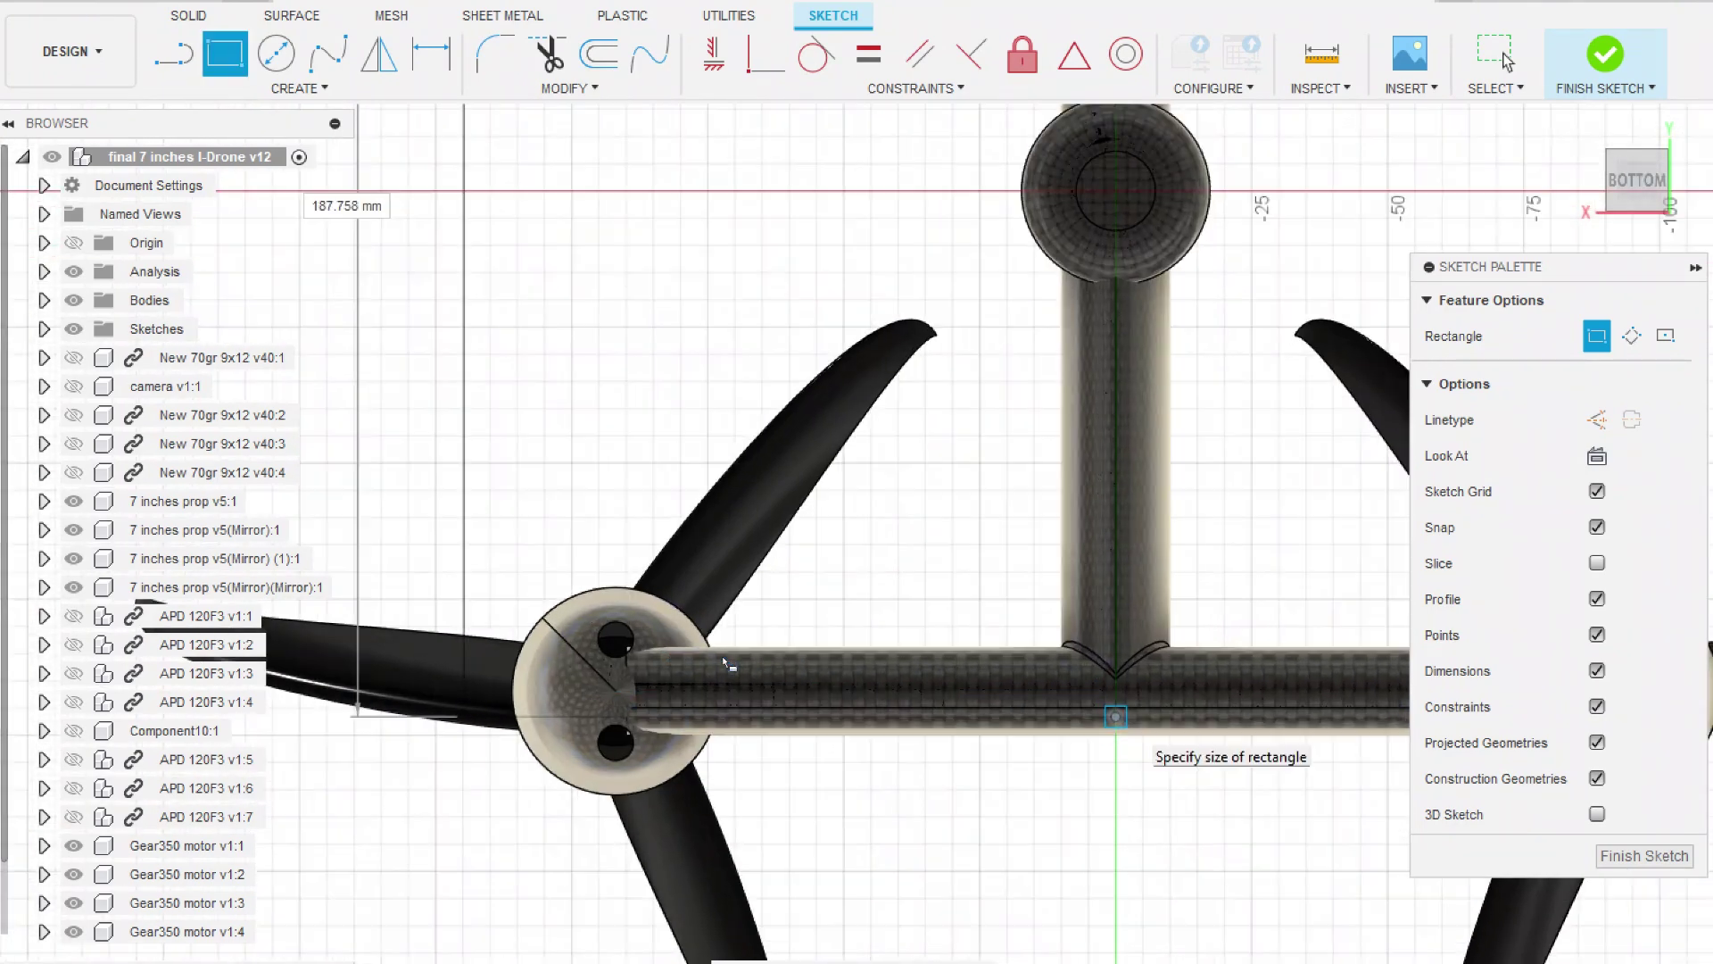
scroll(725, 662, up, 3)
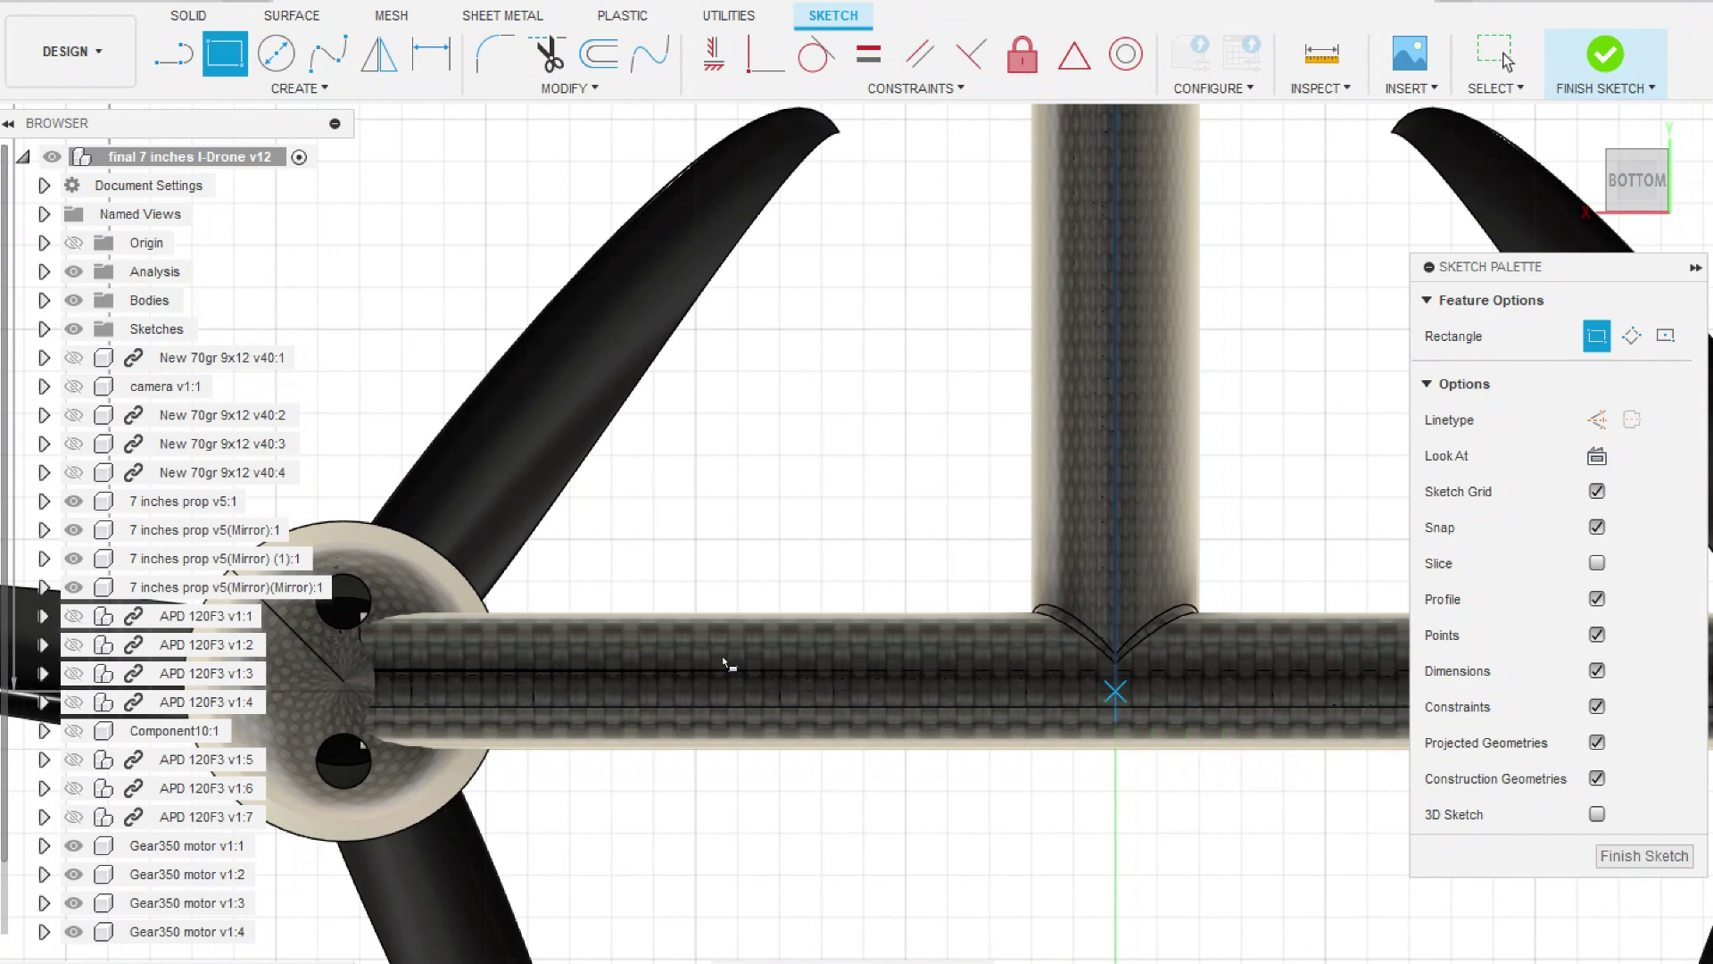
scroll(723, 661, down, 3)
scroll(1006, 409, down, 3)
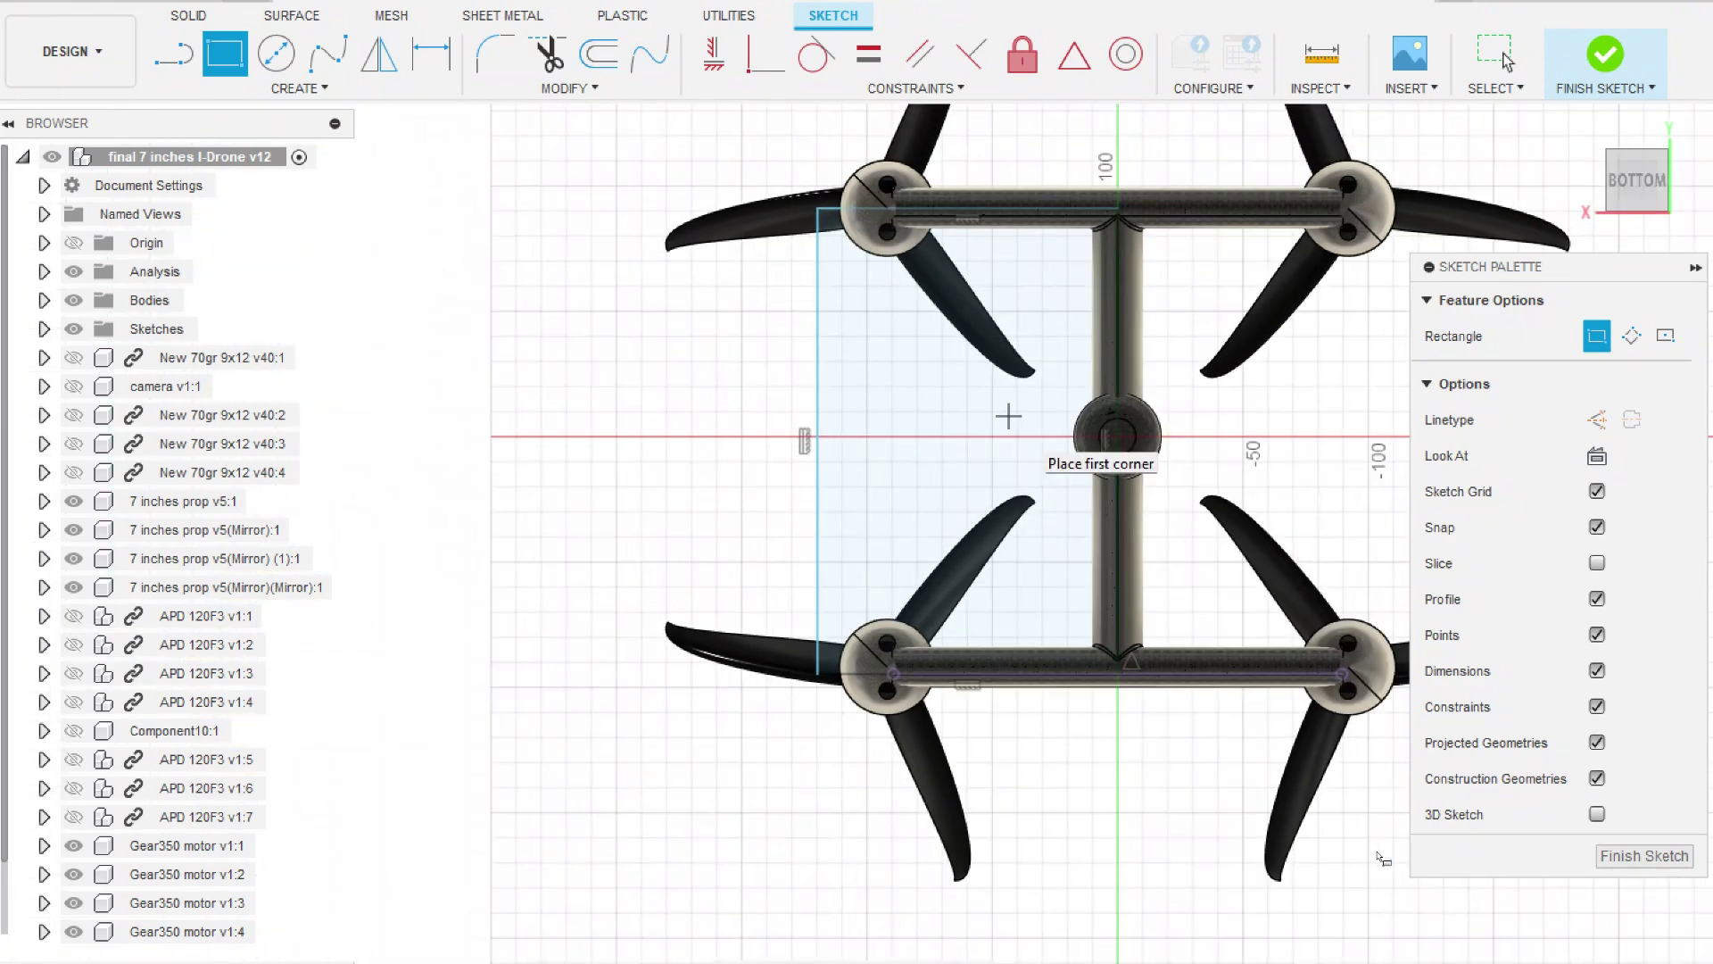
click(1645, 855)
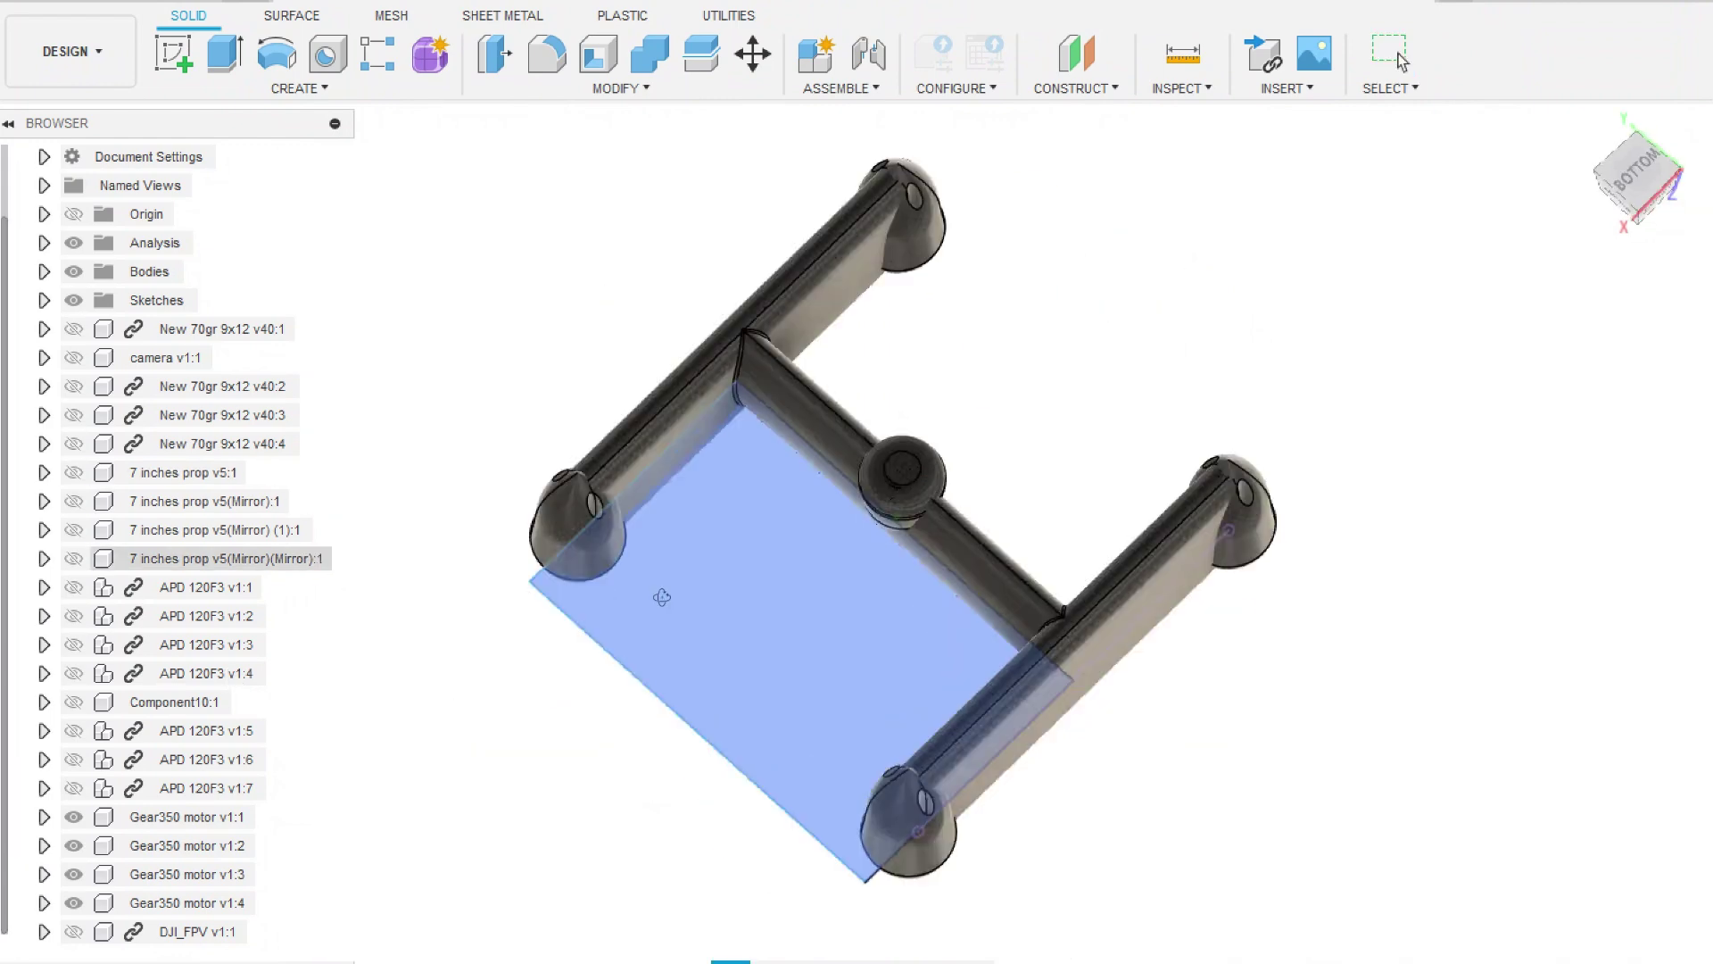
Extrude the rectangle as a new body in two directions into a tall block.
shift+middle_drag(231, 679, 816, 448)
scroll(815, 449, up, 3)
scroll(816, 449, up, 2)
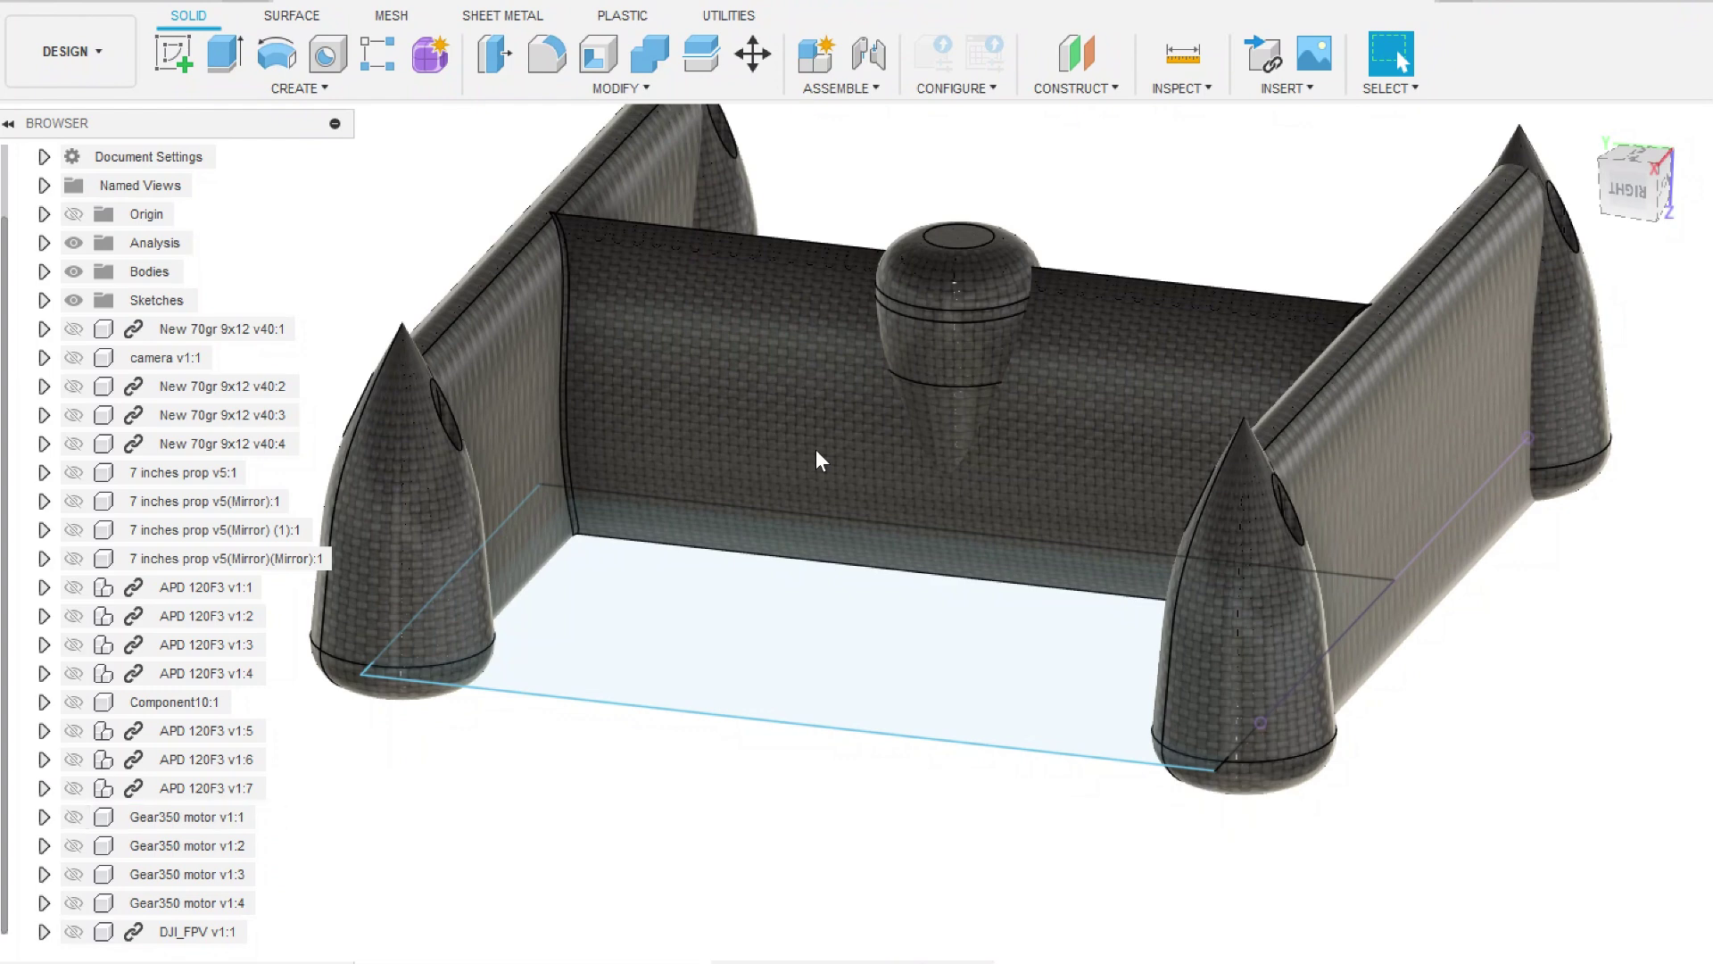
click(223, 54)
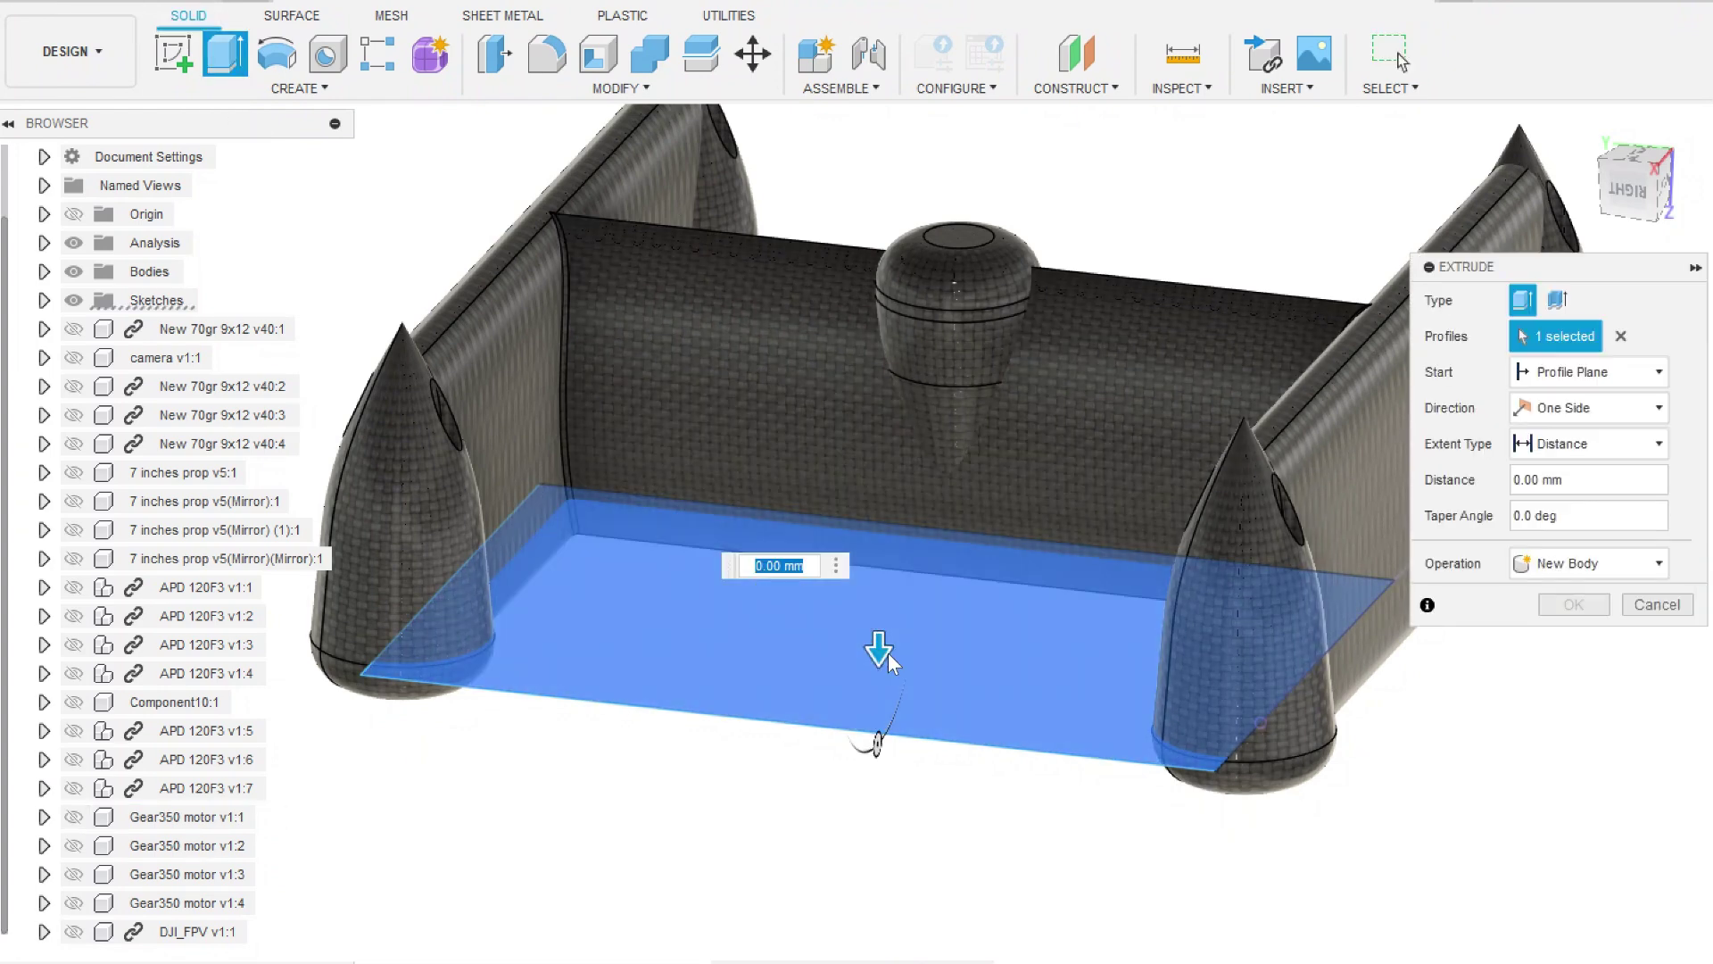
drag(888, 652, 895, 301)
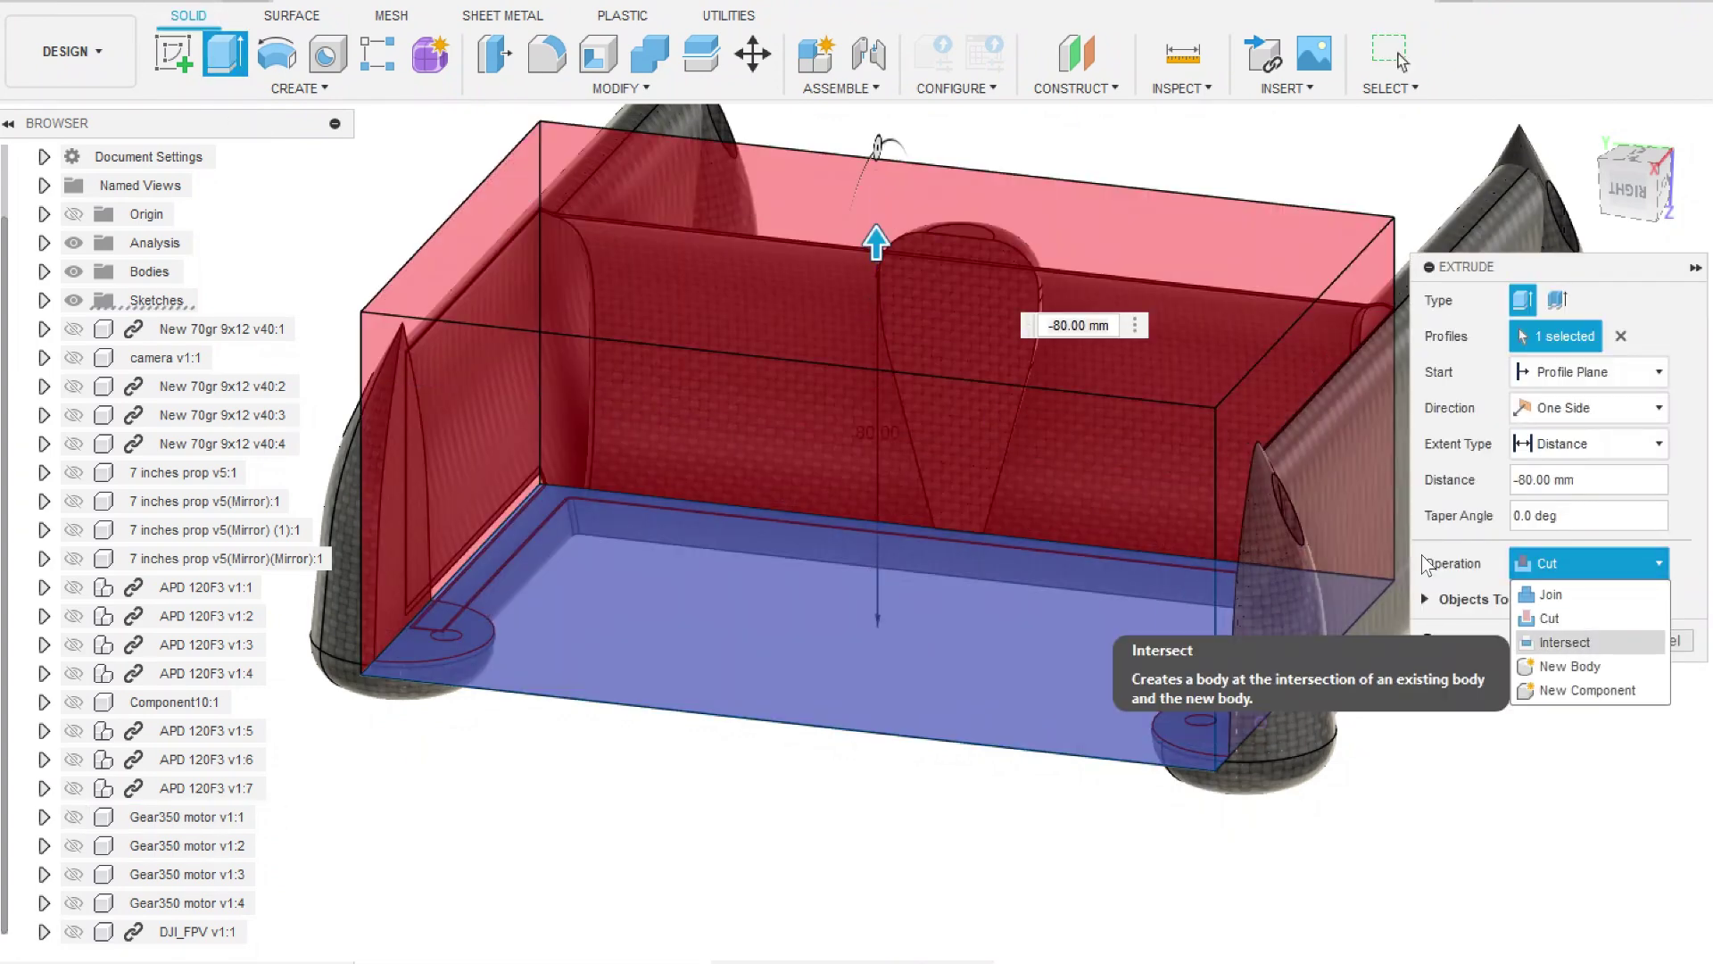
key(Down)
key(Return)
key(Down)
key(Return)
text(-30)
scroll(874, 733, down, 3)
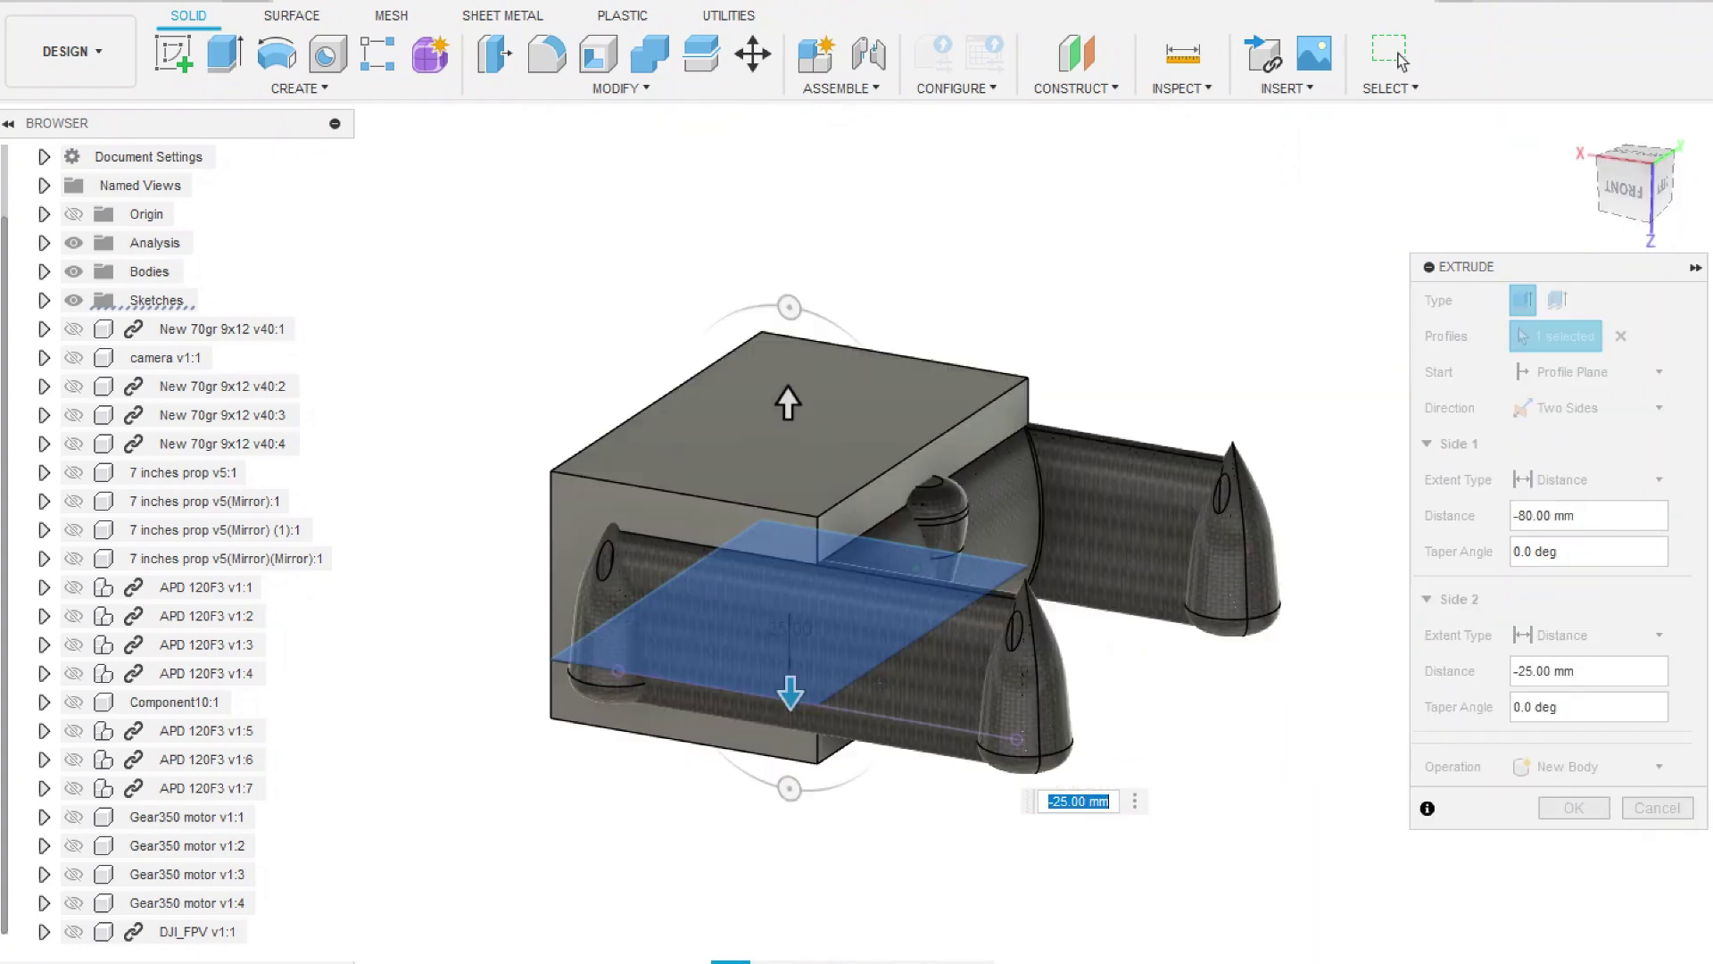
shift+middle_drag(874, 732, 1646, 840)
key(Return)
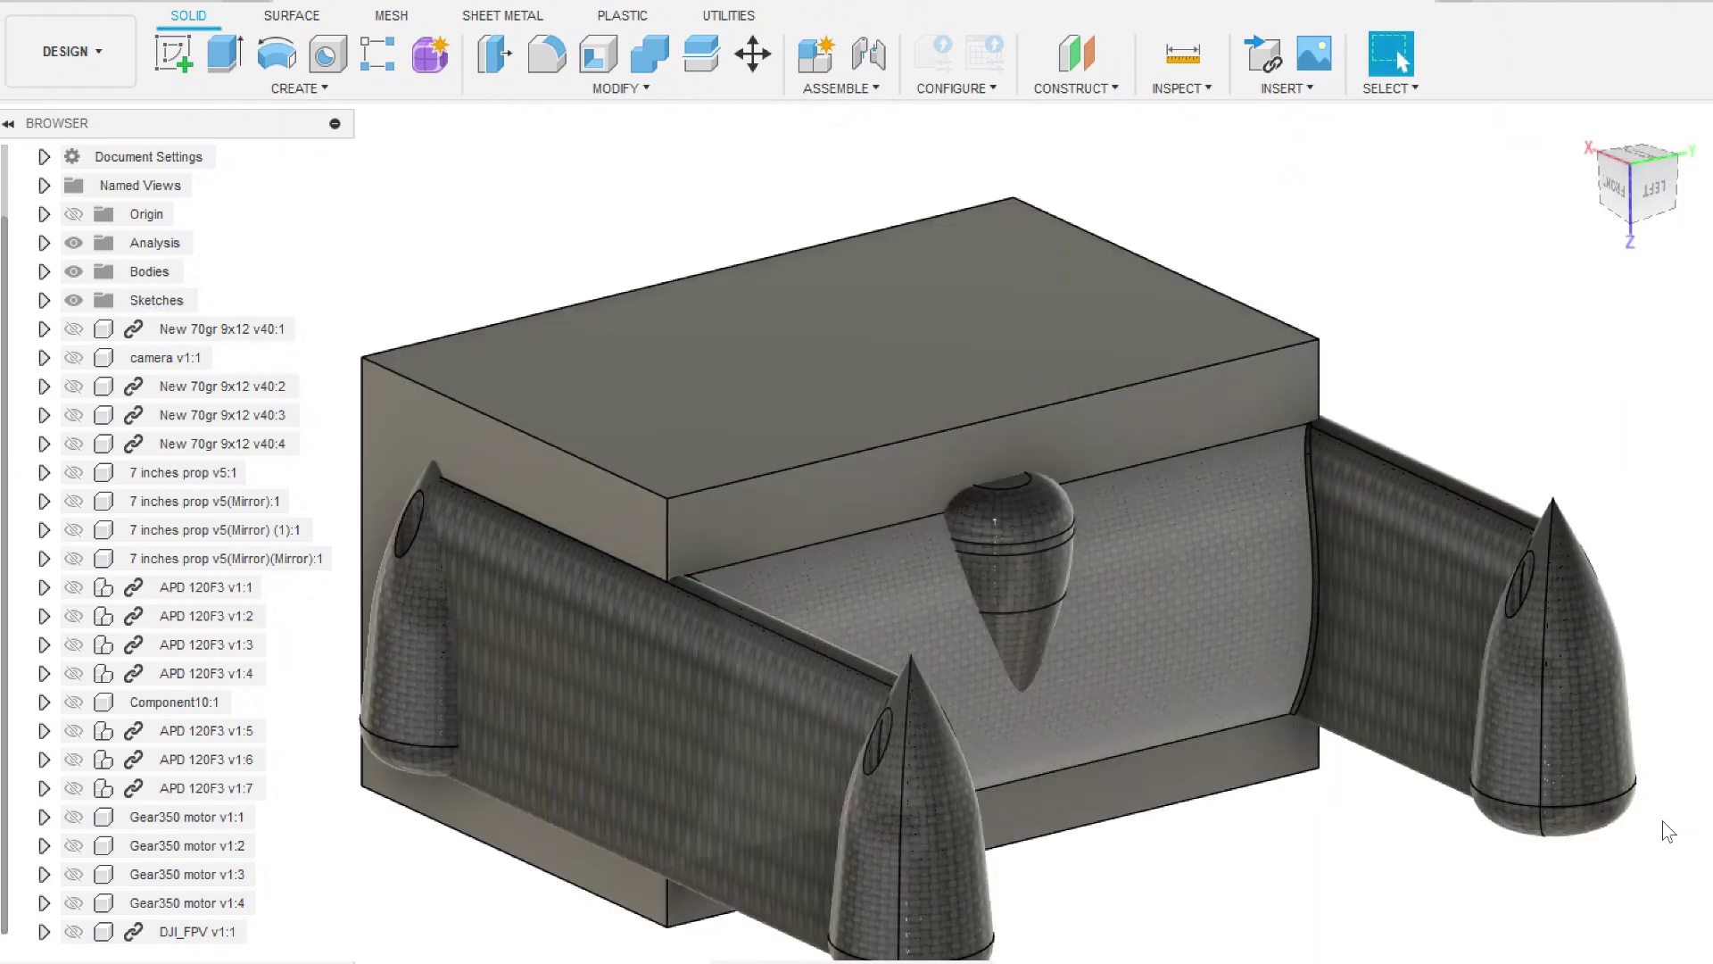
mouse_move(1018, 589)
shift+middle_down()
mouse_move(884, 552)
mouse_move(984, 334)
mouse_move(887, 601)
shift+middle_up()
Join both arm tubes and both nose cones into the target body.
key(e)
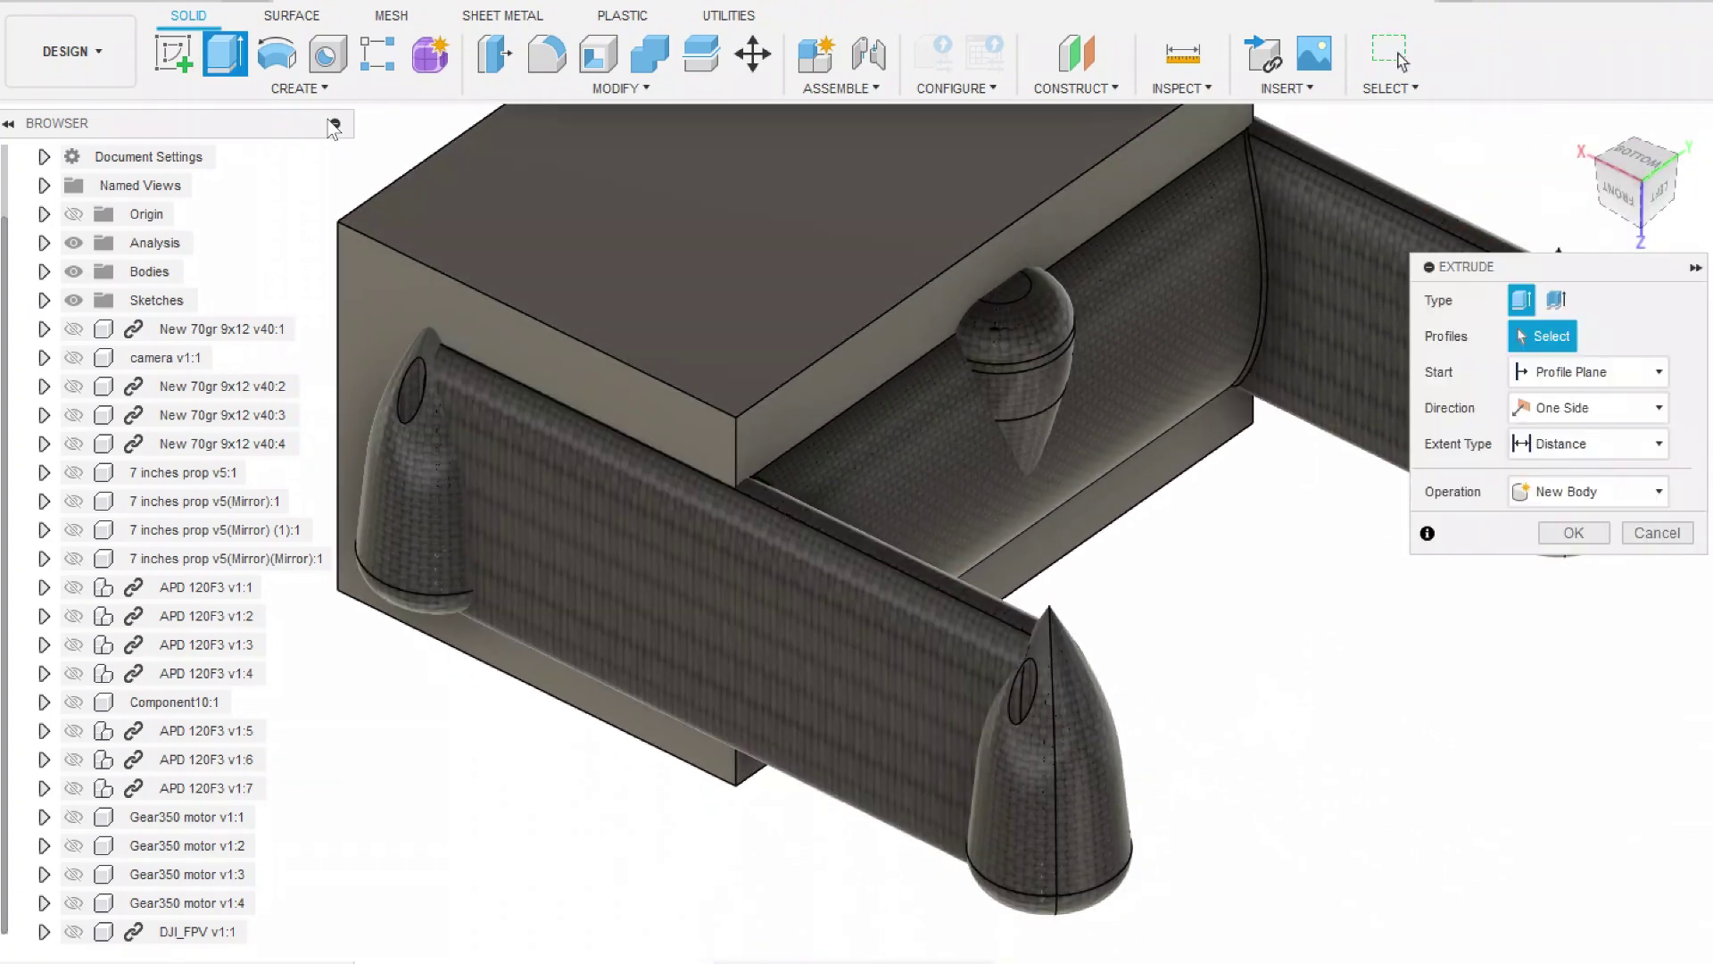
click(621, 87)
click(803, 562)
click(416, 468)
click(1005, 362)
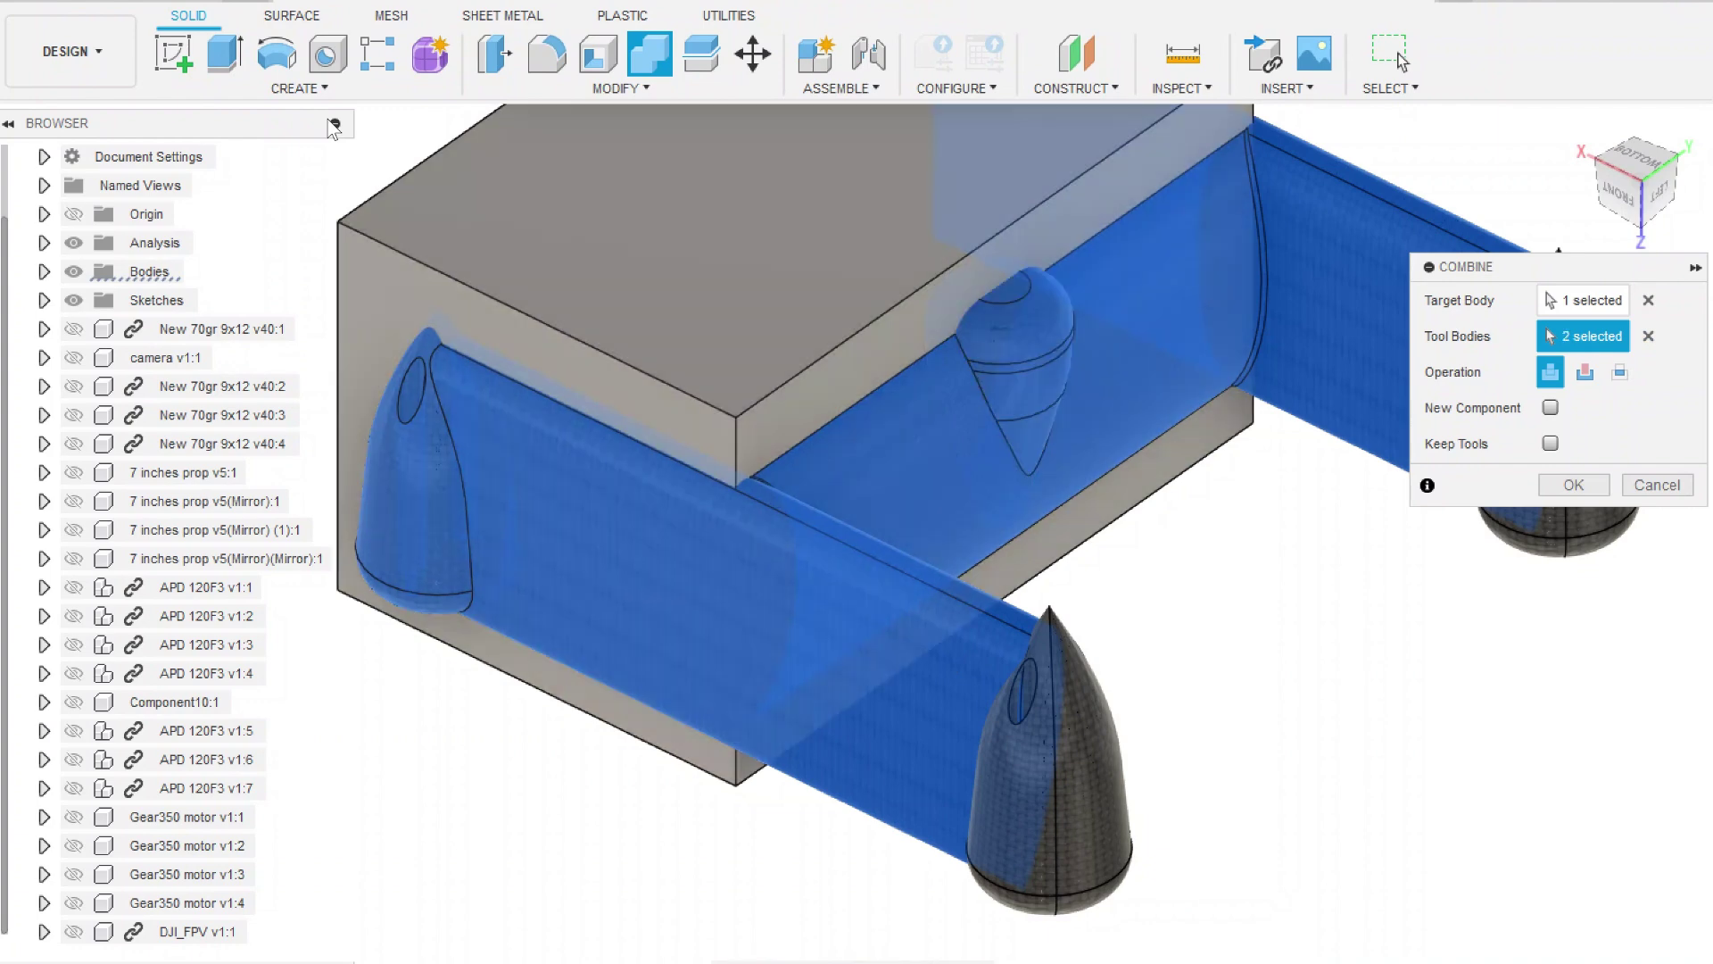
click(1050, 750)
click(1001, 650)
shift+middle_drag(1001, 651, 281, 563)
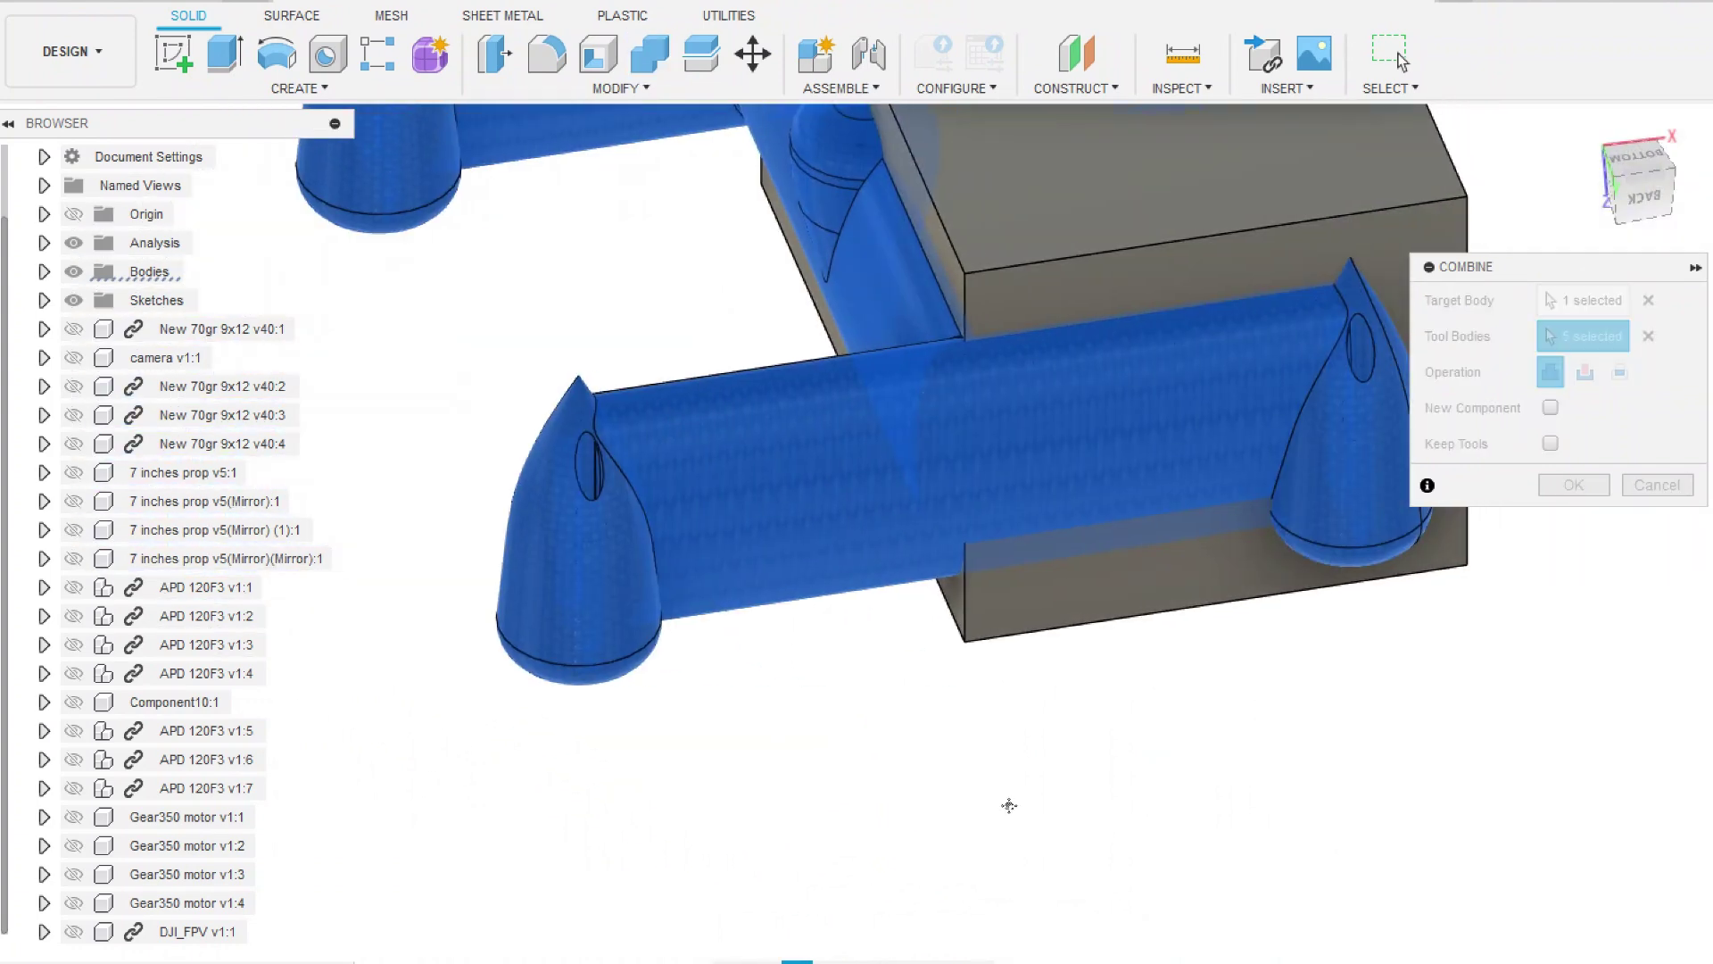
click(1572, 485)
shift+middle_drag(1648, 402, 331, 85)
Cut the joined frame from the block, keeping the frame body.
key(Return)
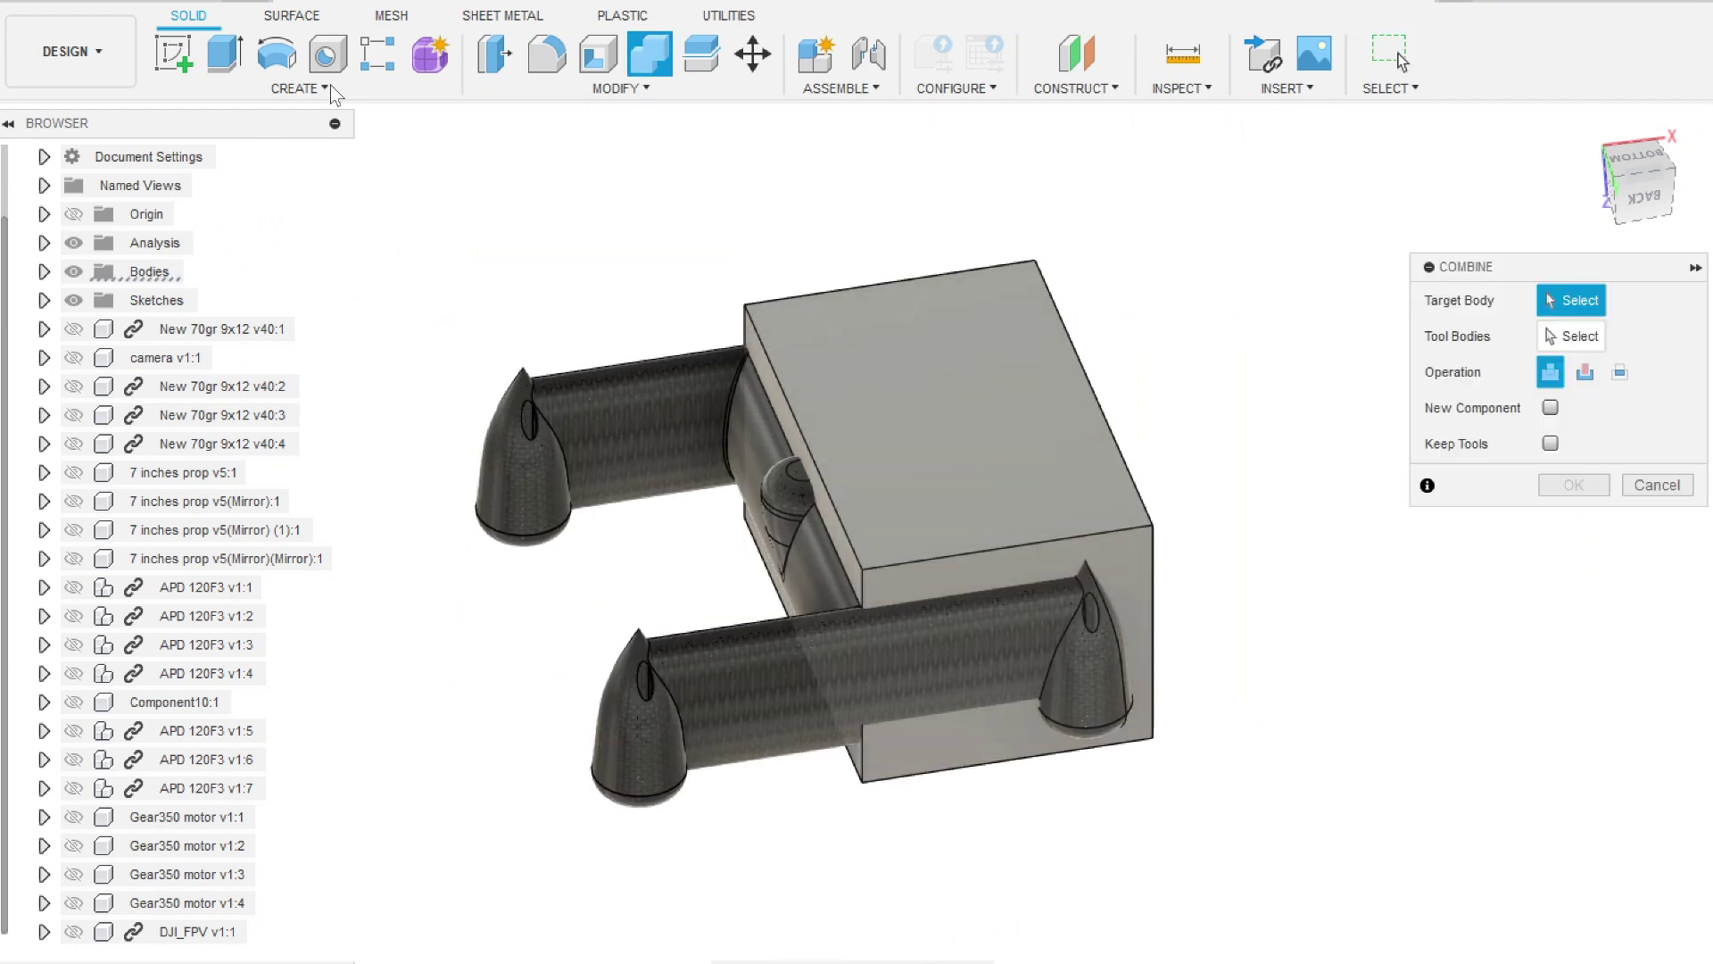
click(1584, 371)
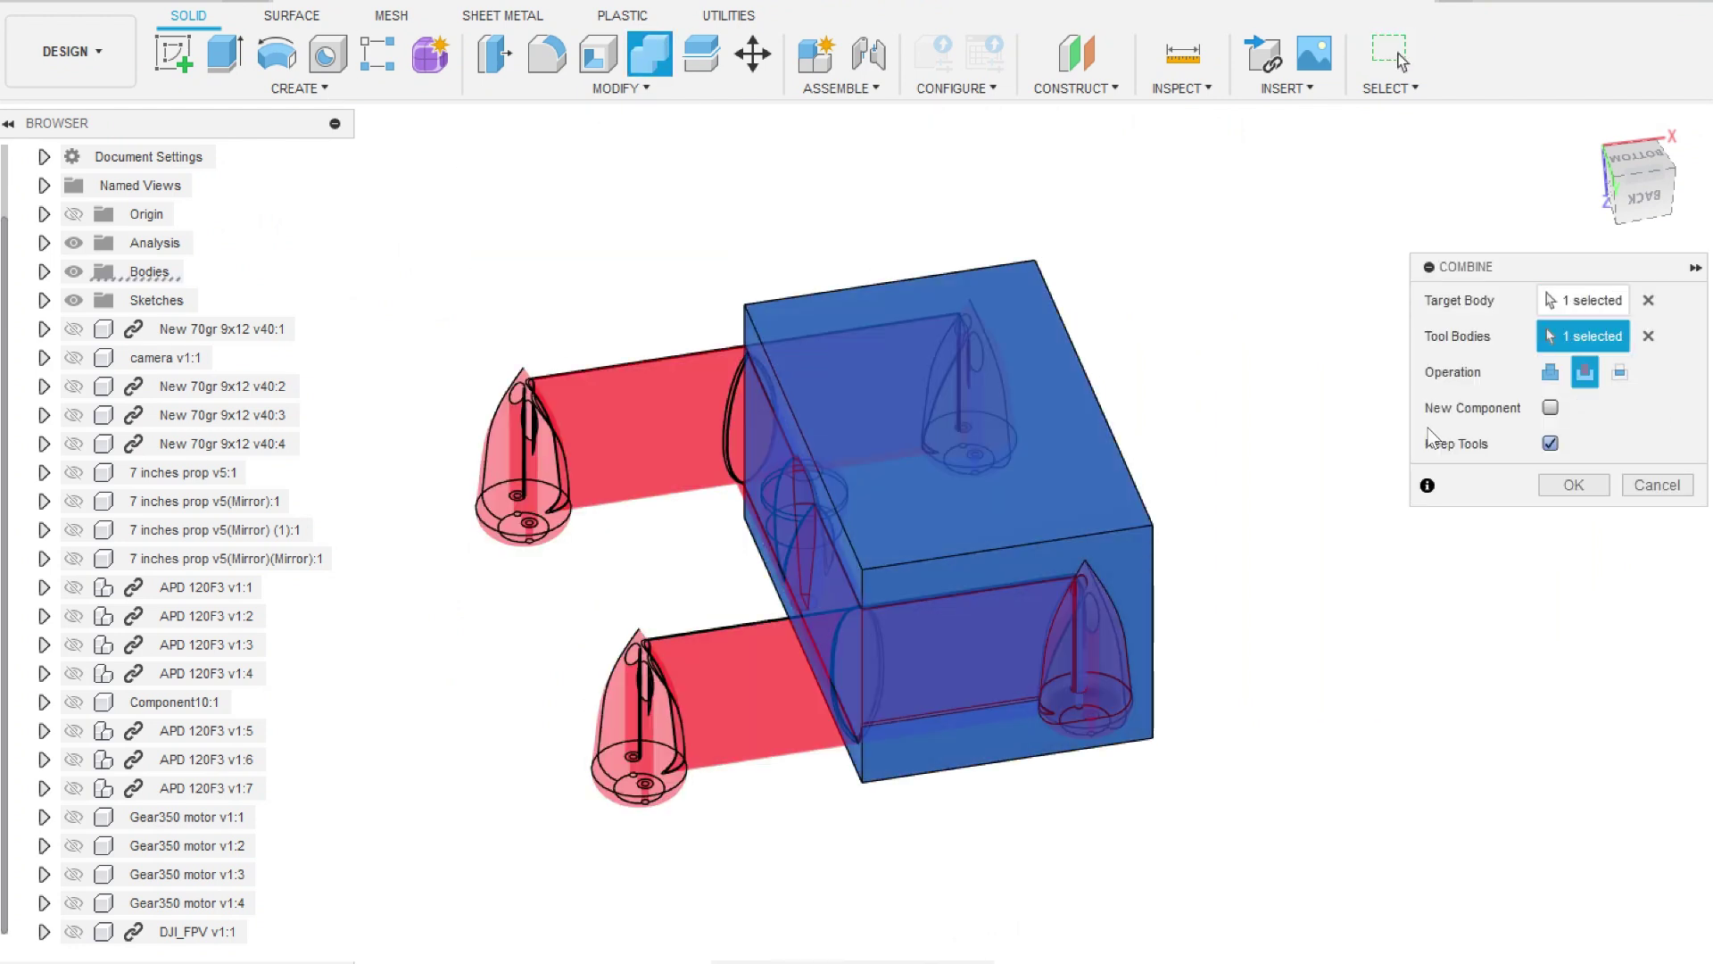
click(1559, 489)
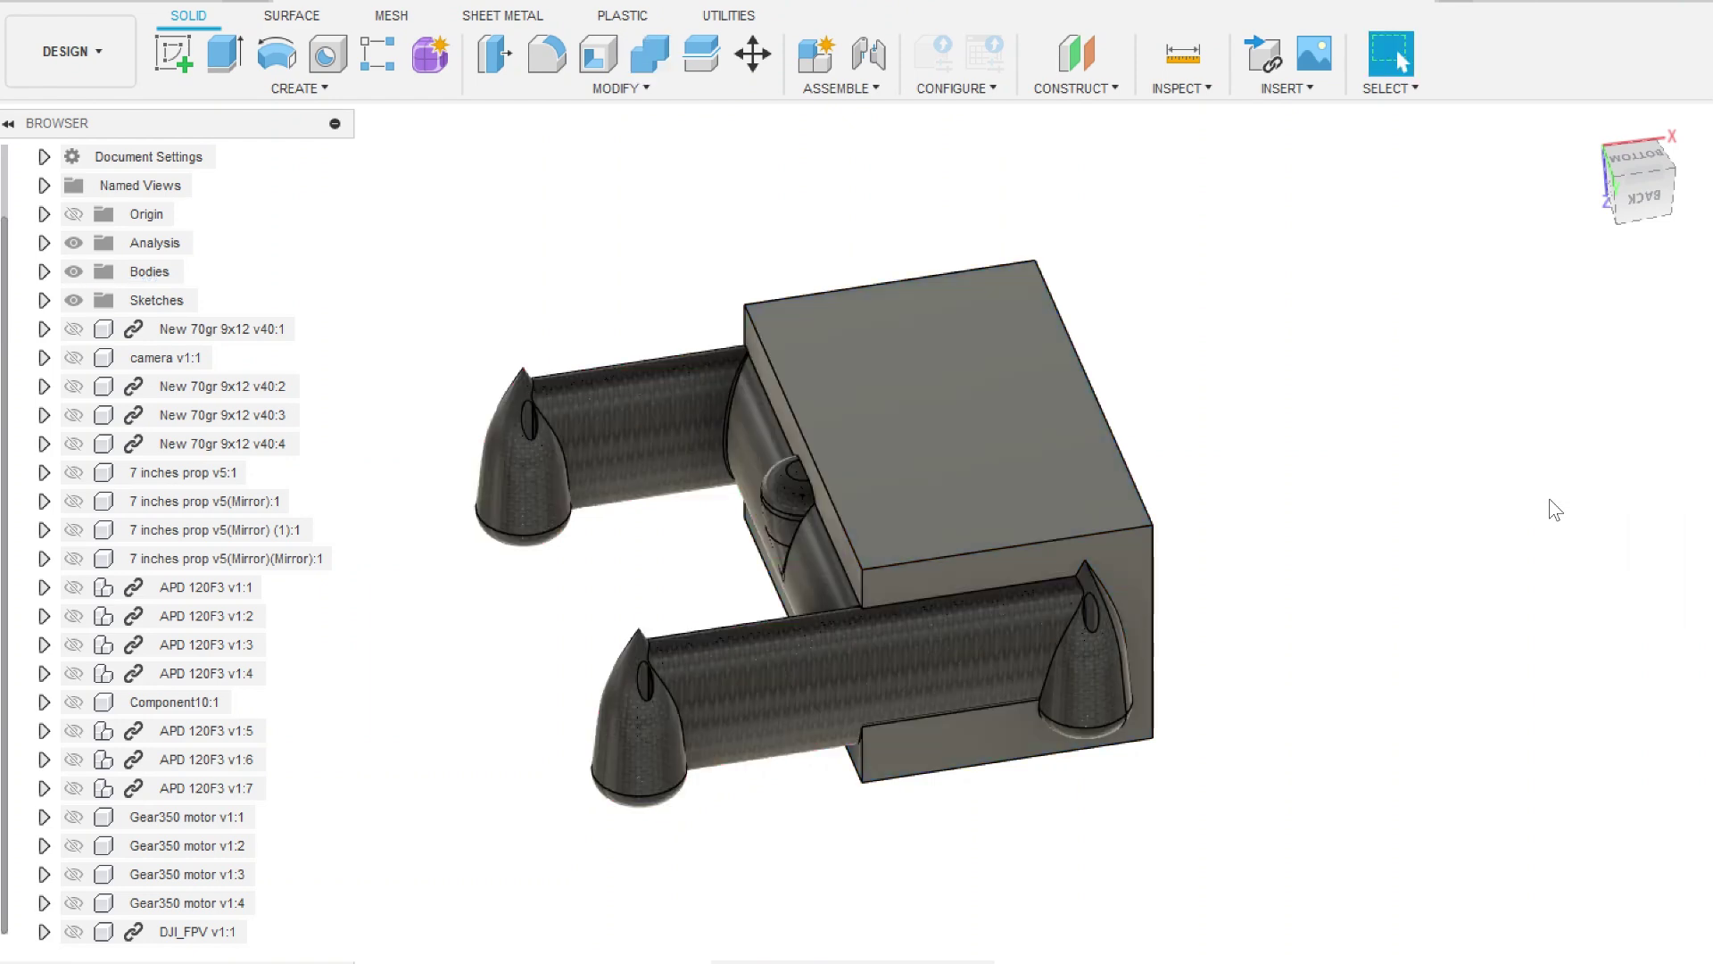
Select the block's inner back face, hide Body143, and select Body142.
mouse_move(1442, 505)
shift+middle_down()
mouse_move(1022, 566)
mouse_move(1261, 562)
shift+middle_up()
scroll(1022, 566, up, 5)
click(1262, 573)
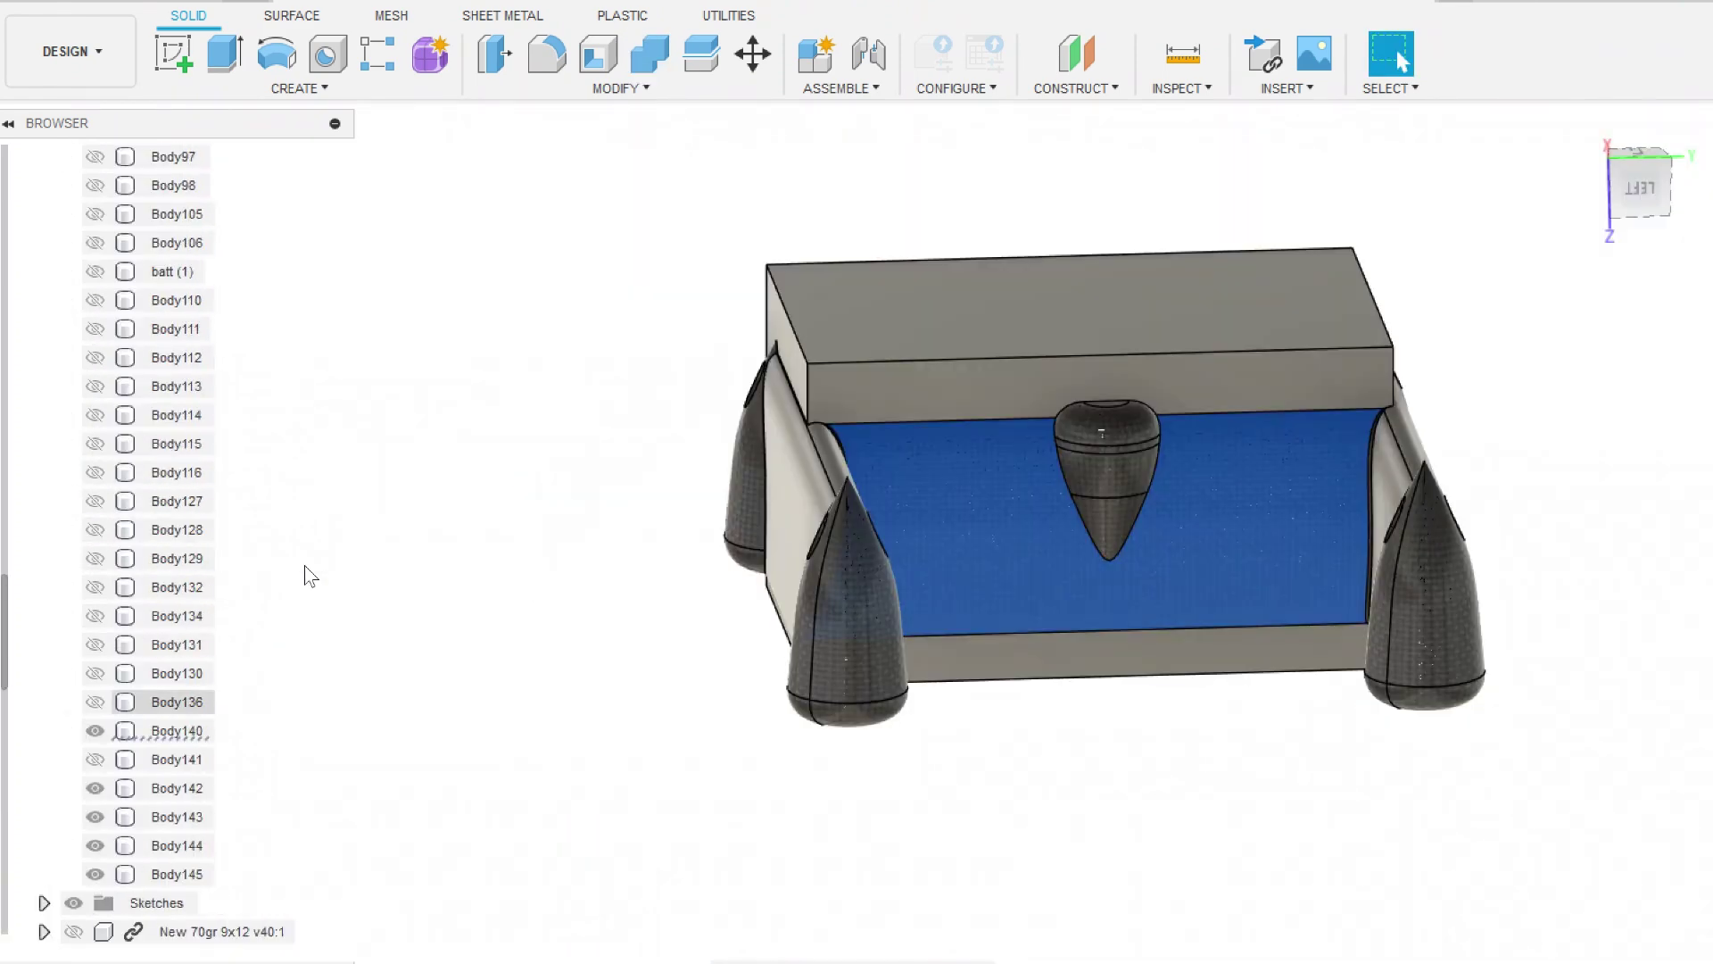
click(175, 817)
shift+middle_drag(176, 817, 914, 614)
scroll(915, 613, up, 2)
click(95, 817)
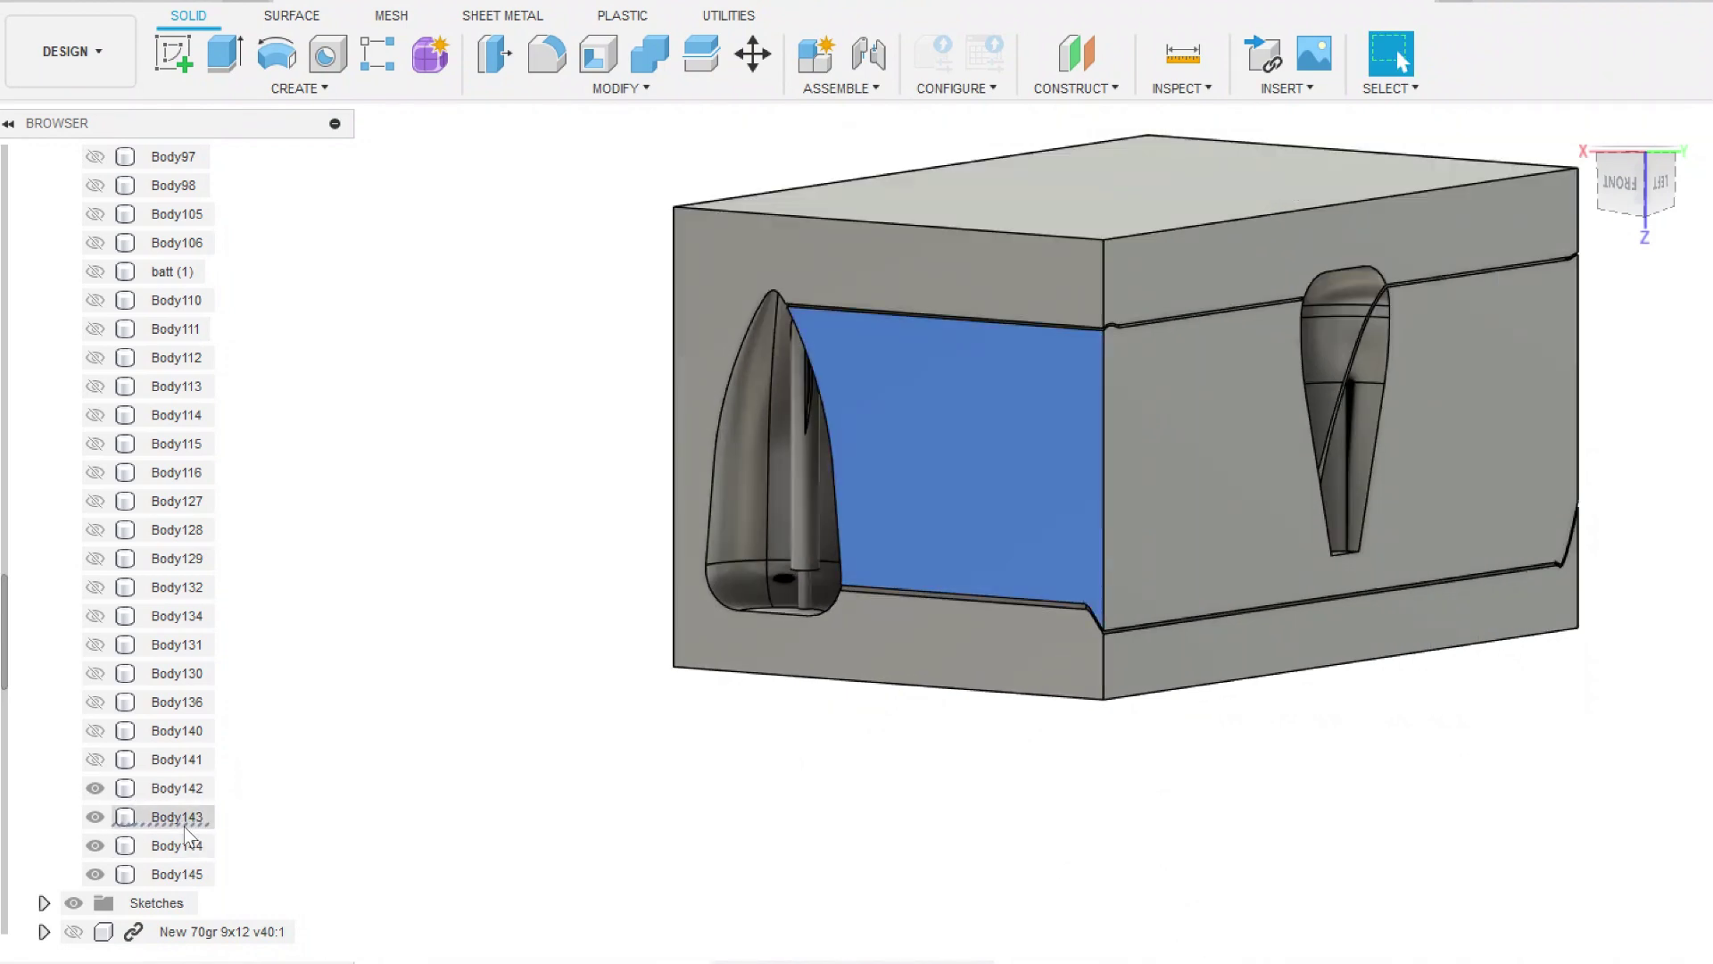
click(176, 787)
Hide the thin pin body inside the motor pod recess.
shift+middle_drag(746, 708, 909, 575)
scroll(909, 575, up, 3)
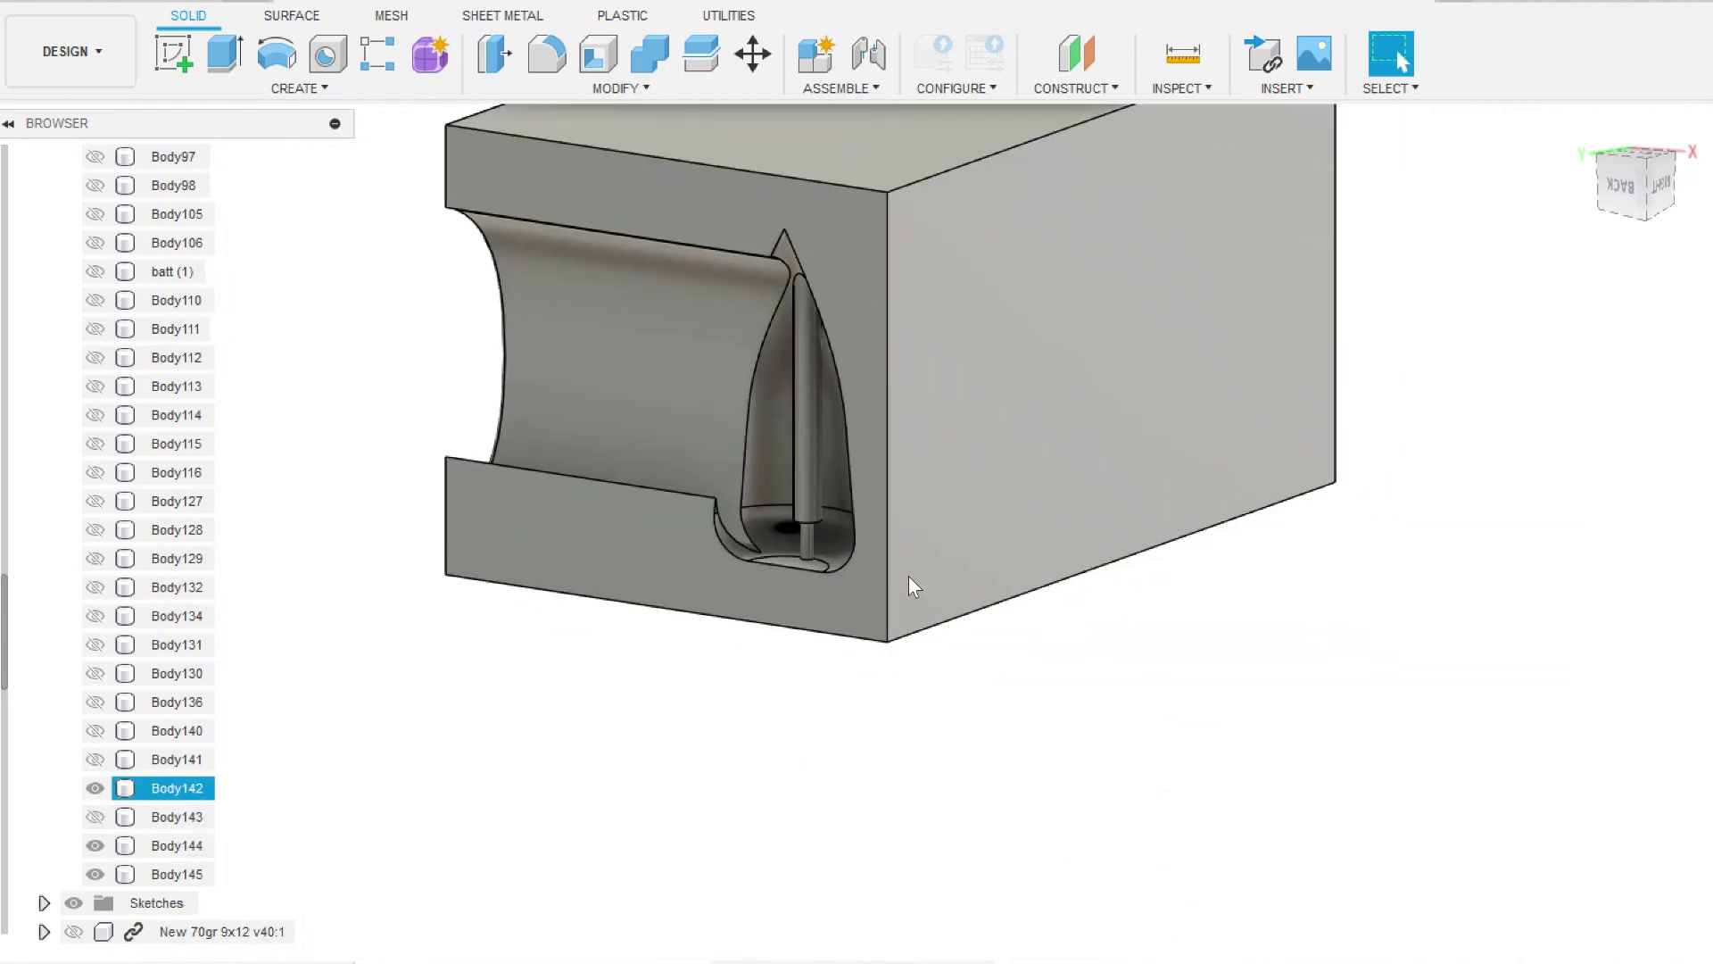
scroll(820, 527, up, 3)
click(819, 525)
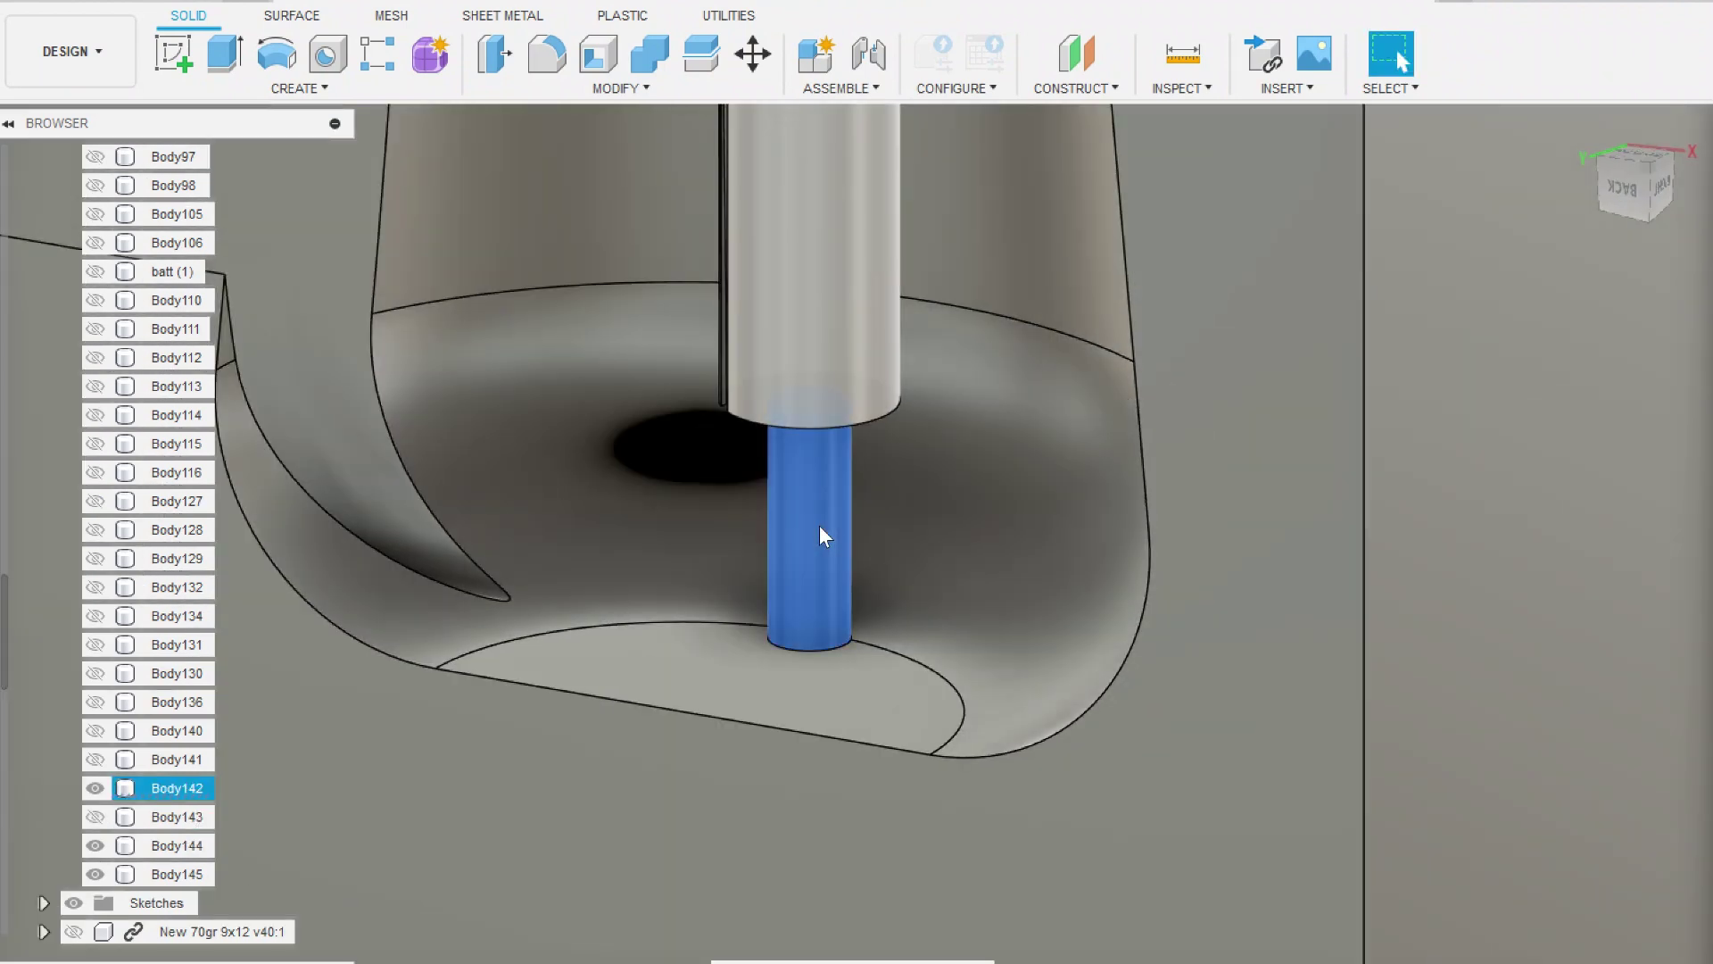
shift+middle_drag(819, 525, 836, 417)
scroll(914, 345, up, 2)
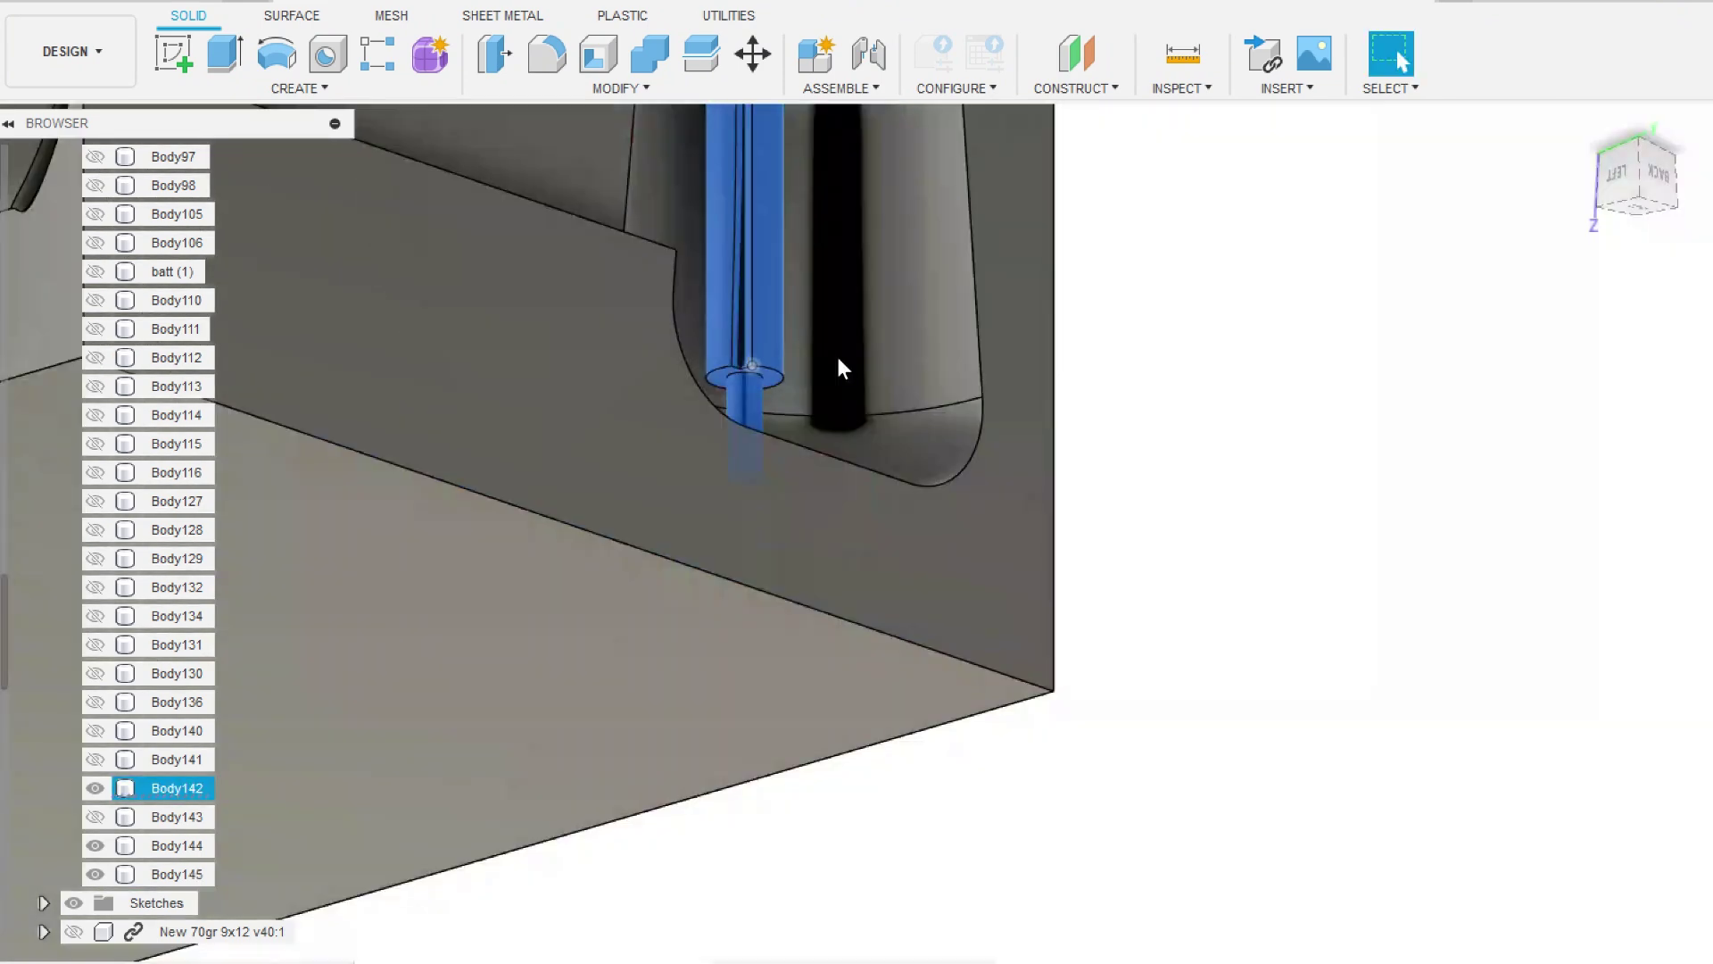
shift+middle_drag(913, 345, 798, 801)
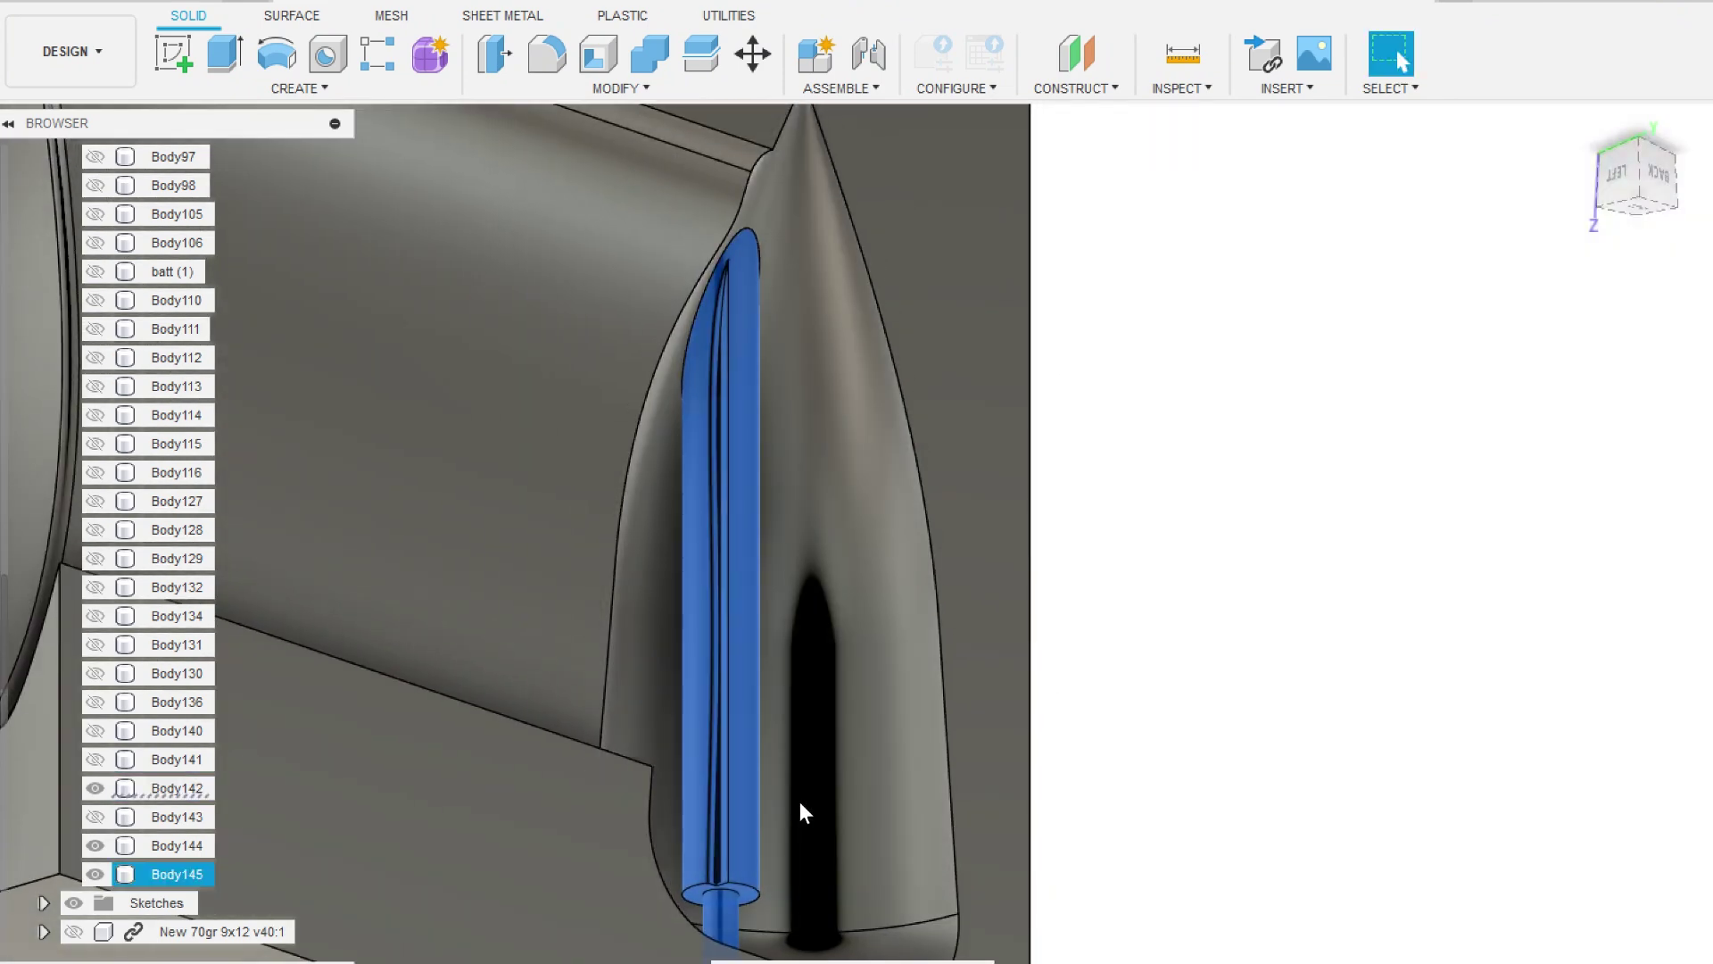
right_click(799, 802)
key(v)
scroll(717, 368, up, 5)
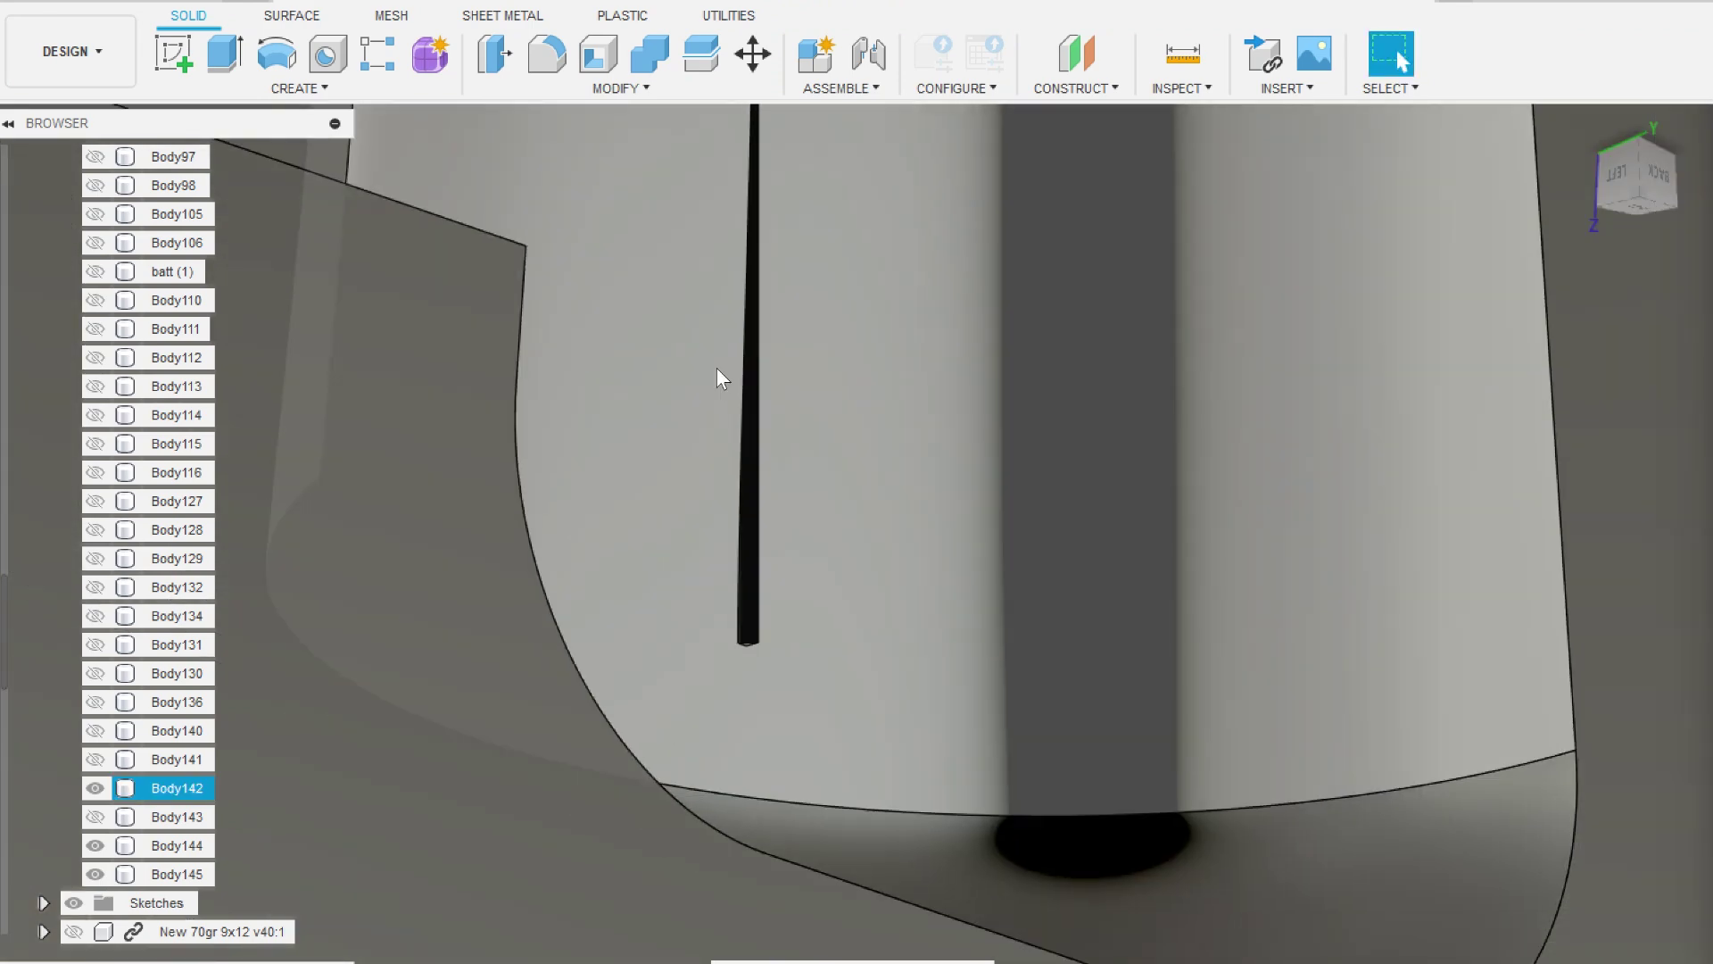